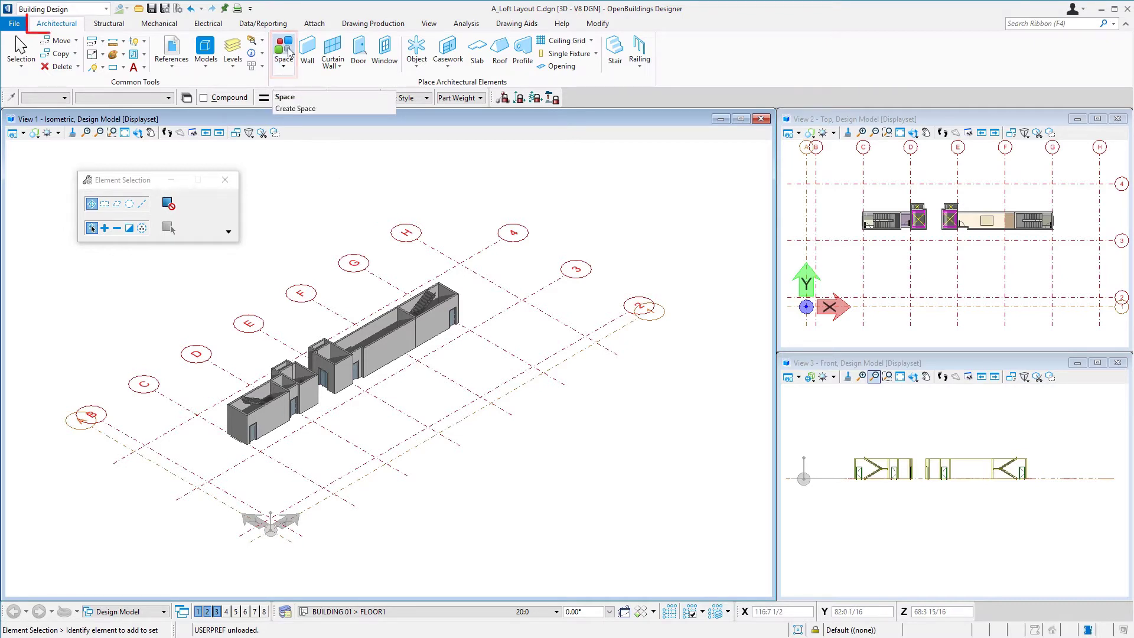
Start the Space tool and choose the General space type from the catalog.
left_click(289, 51)
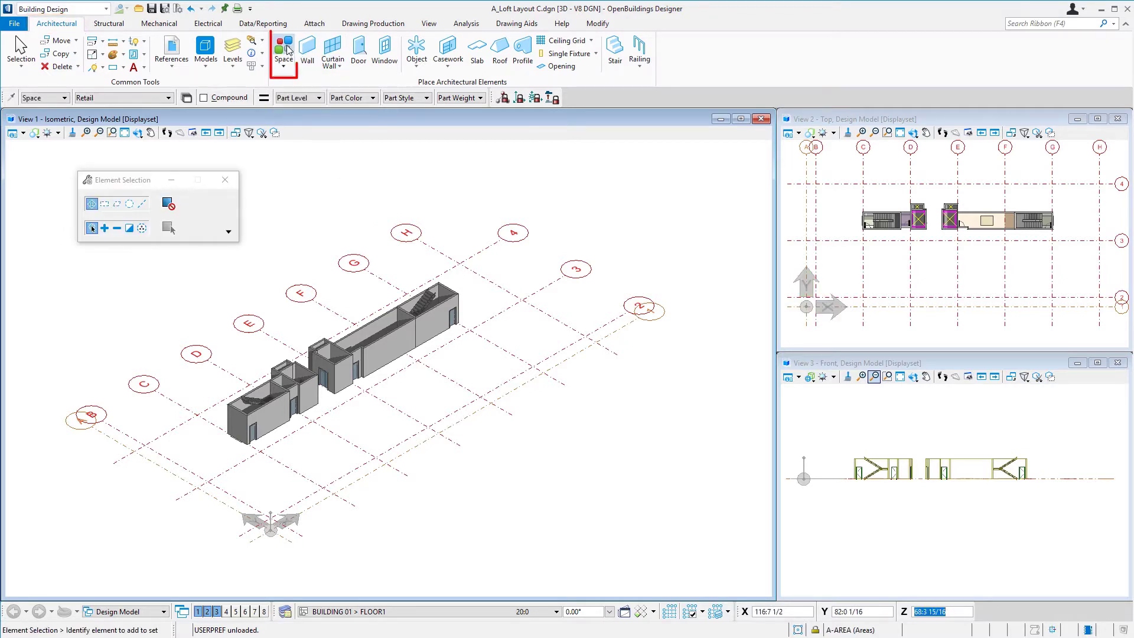
left_click(284, 51)
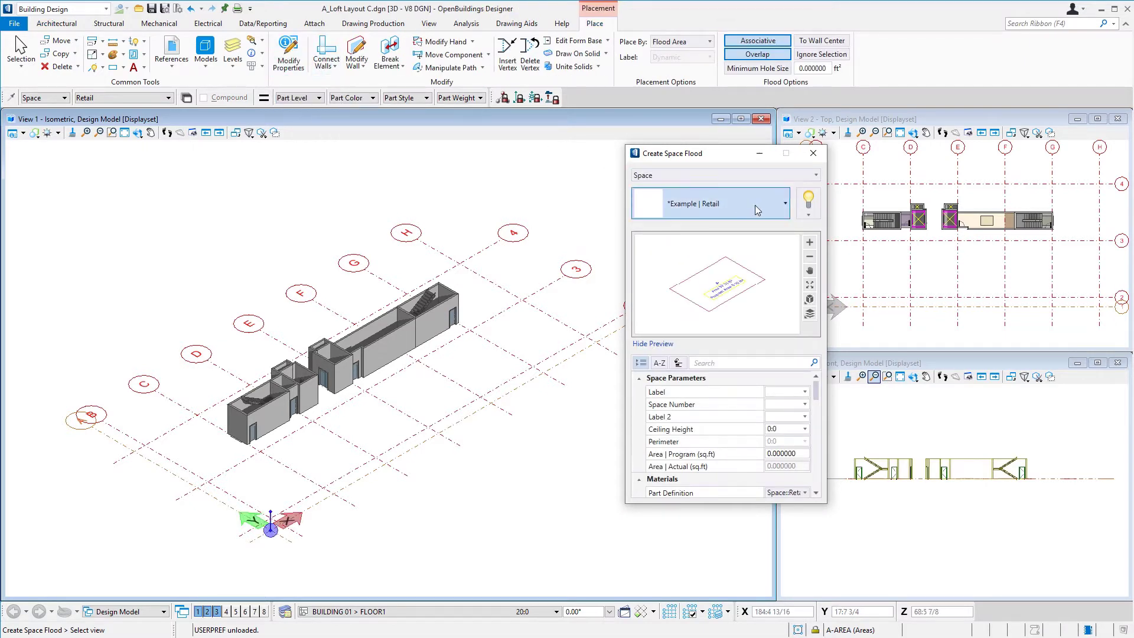
left_click(785, 207)
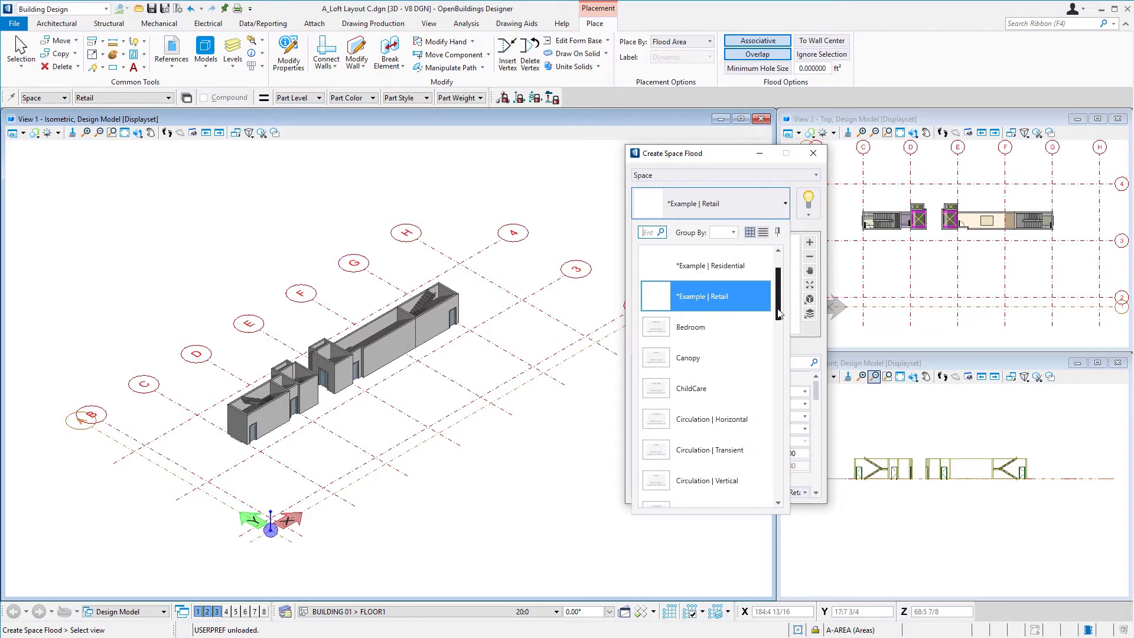
left_click_drag(777, 312, 777, 378)
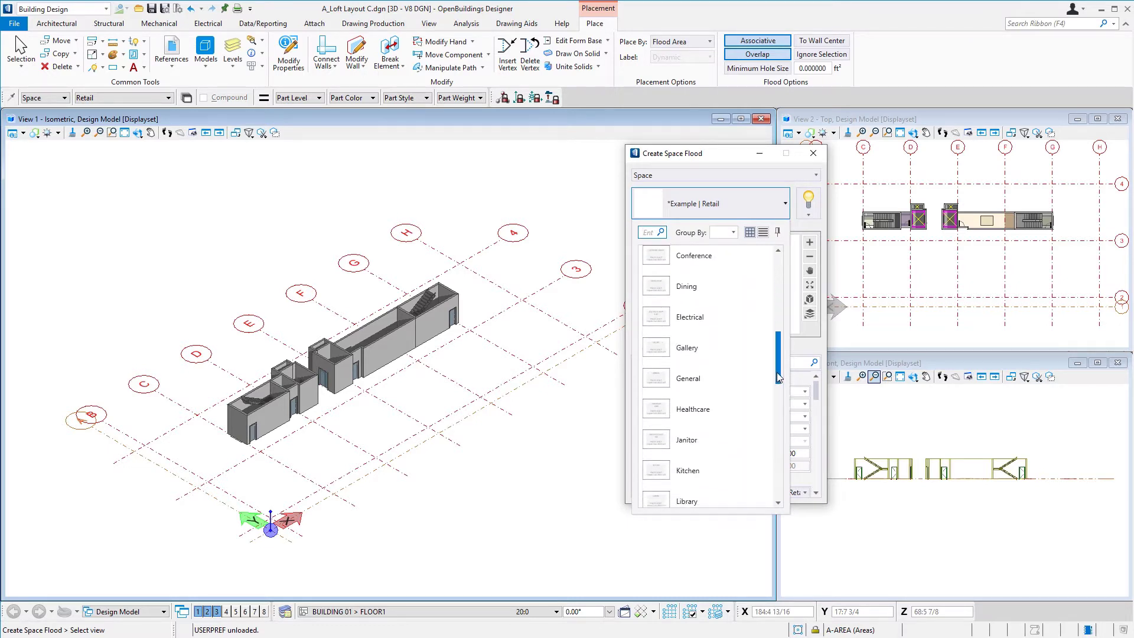
left_click(734, 383)
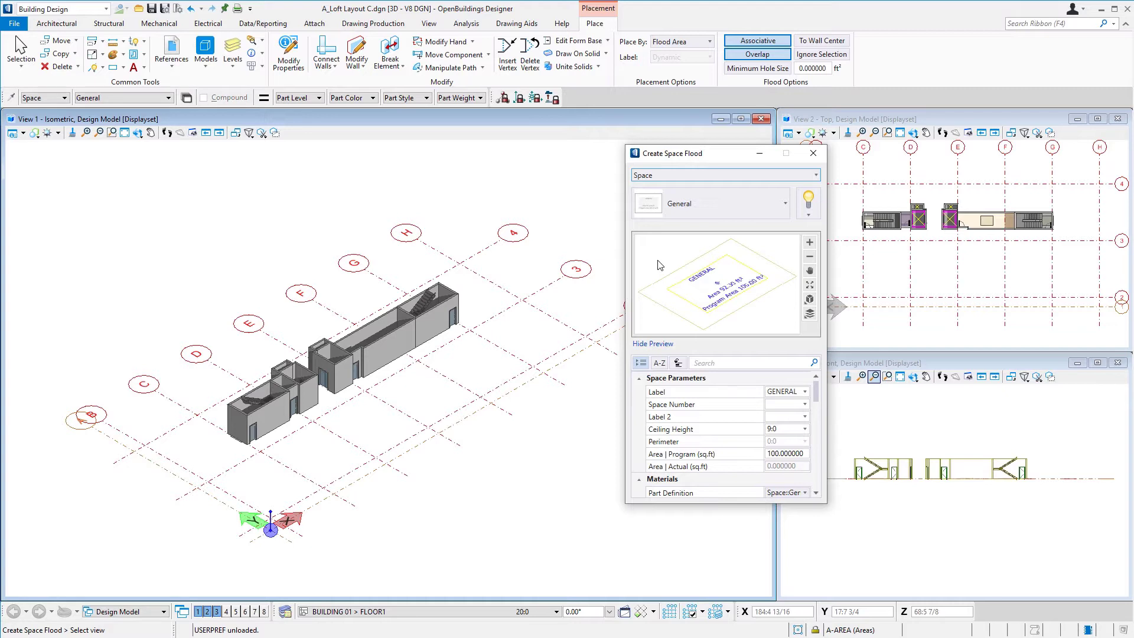
Save the General space as a new catalog item named *Loft Unit.
left_click(809, 216)
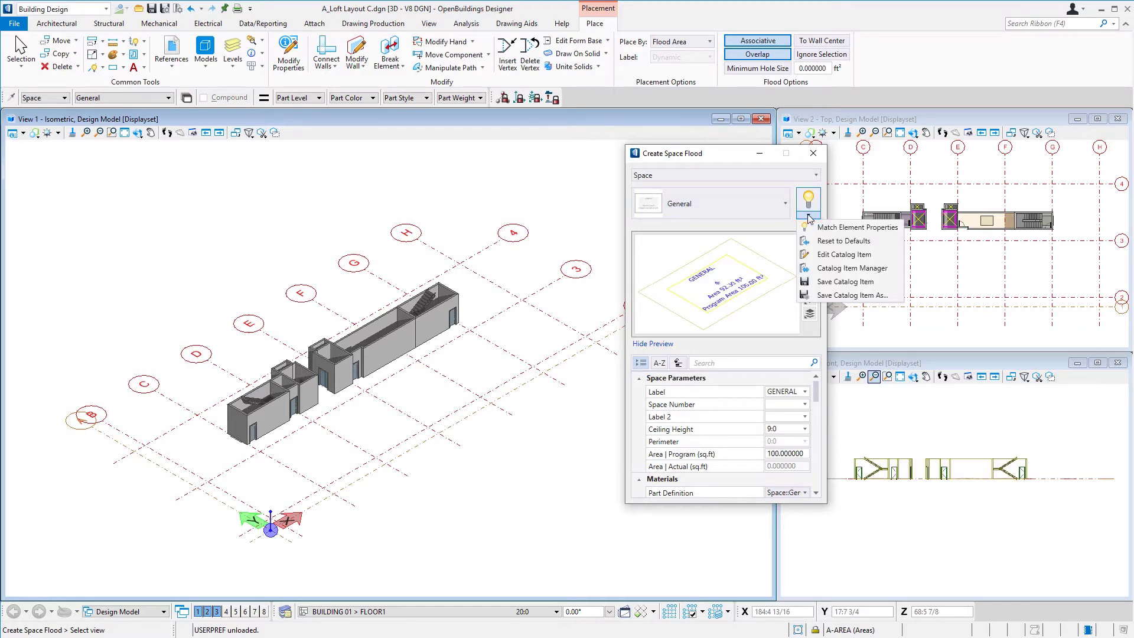
left_click(849, 297)
double_click(528, 317)
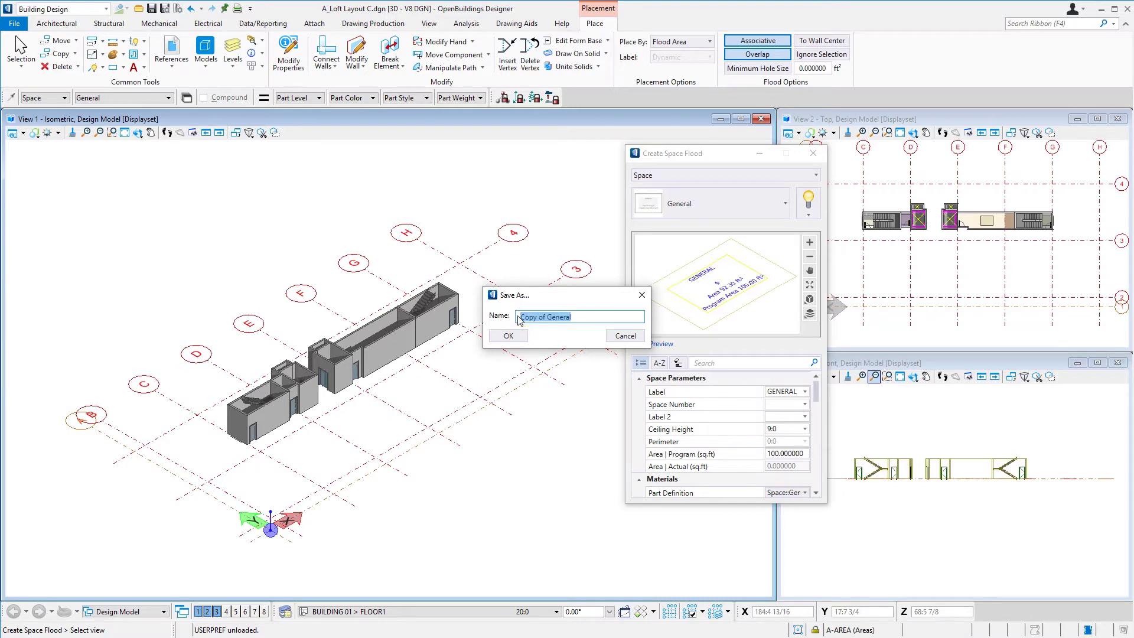
key("BackSpace")
type("Loft Unit")
left_click(509, 335)
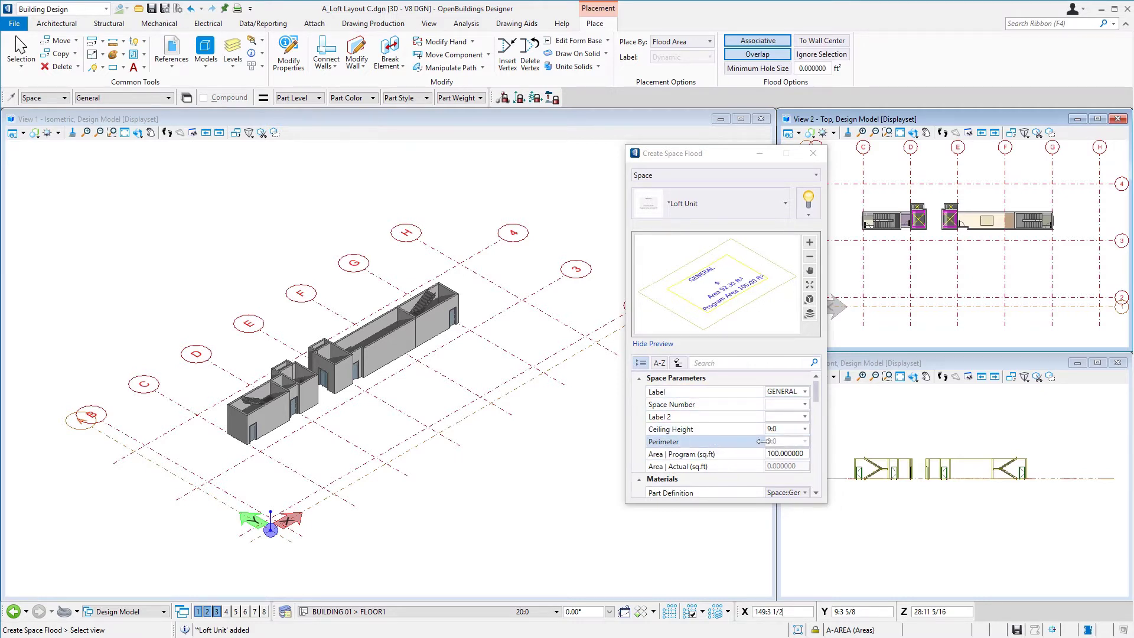
Open the *Loft Unit catalog item for editing and set its Label to LOFT UNIT.
left_click(815, 387)
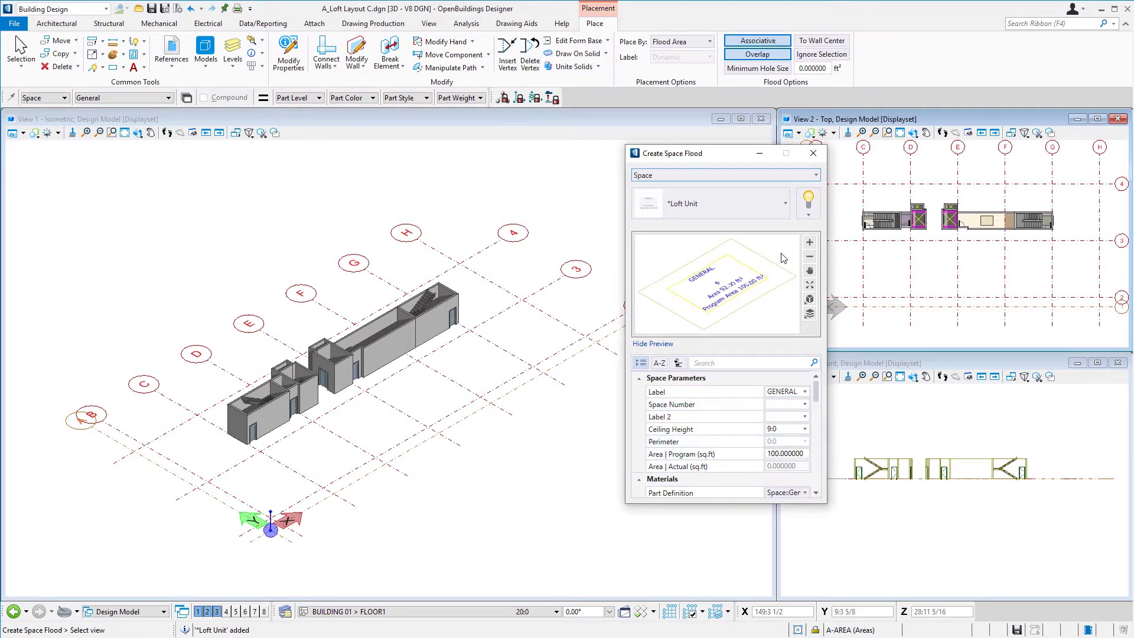
left_click(810, 216)
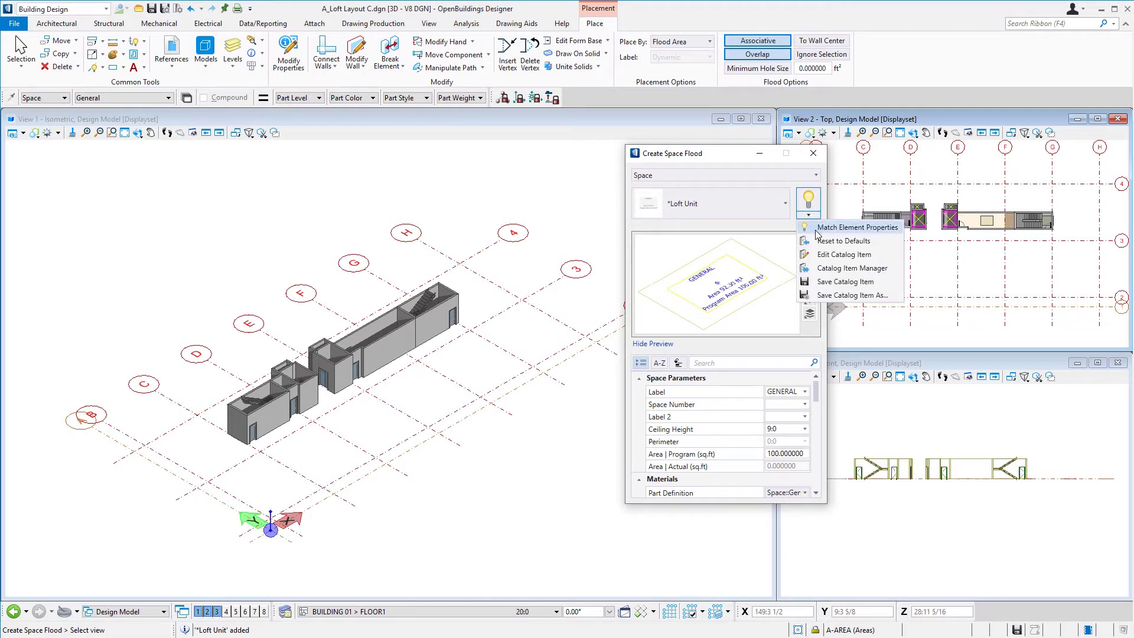
left_click(841, 255)
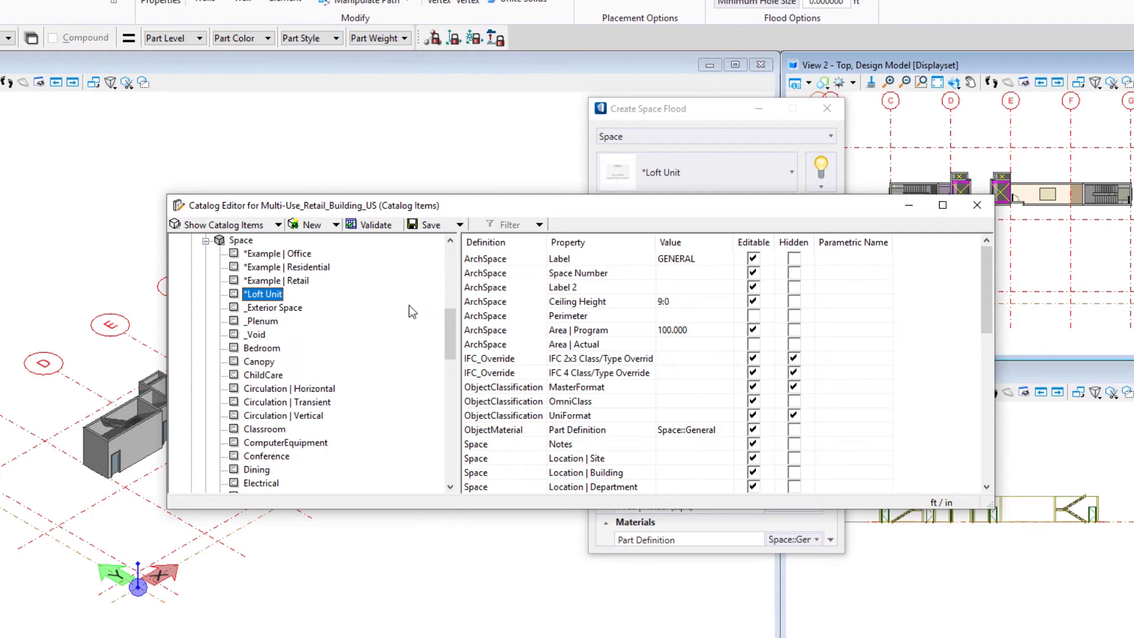
left_click(689, 258)
left_click(689, 258)
type("LOFT UNIT")
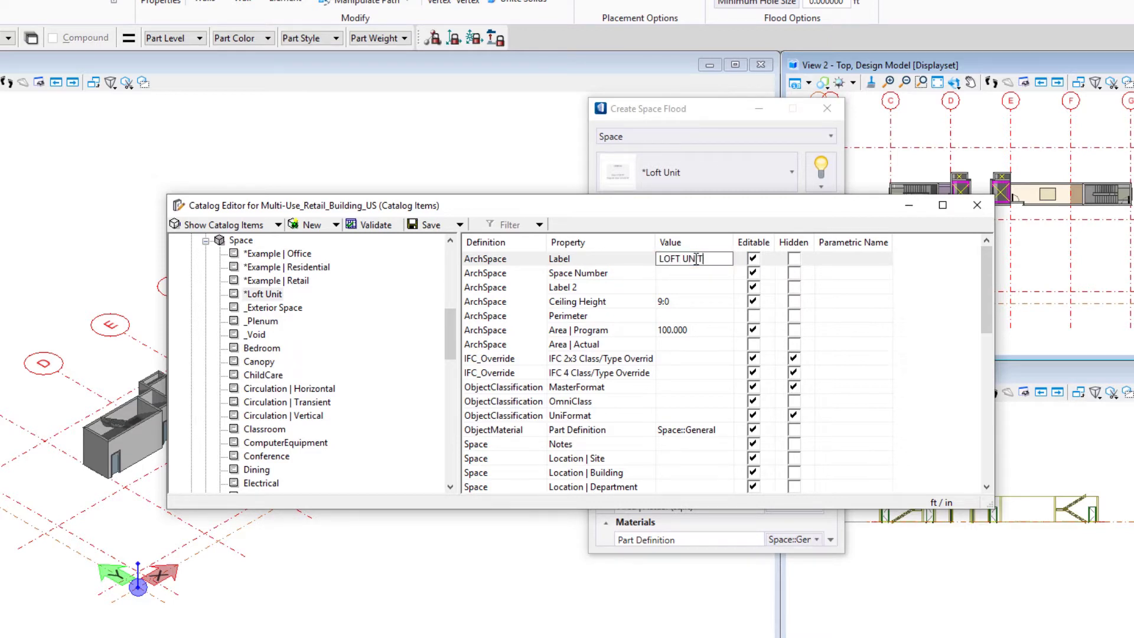
scroll(692, 290, "down", 1)
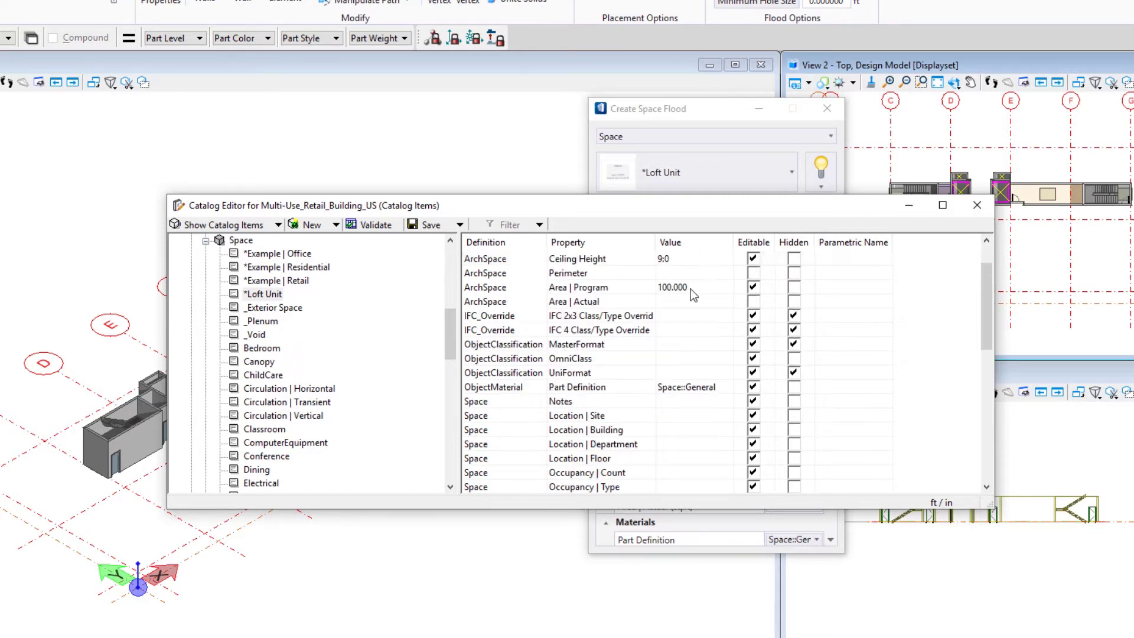
scroll(688, 287, "up", 1)
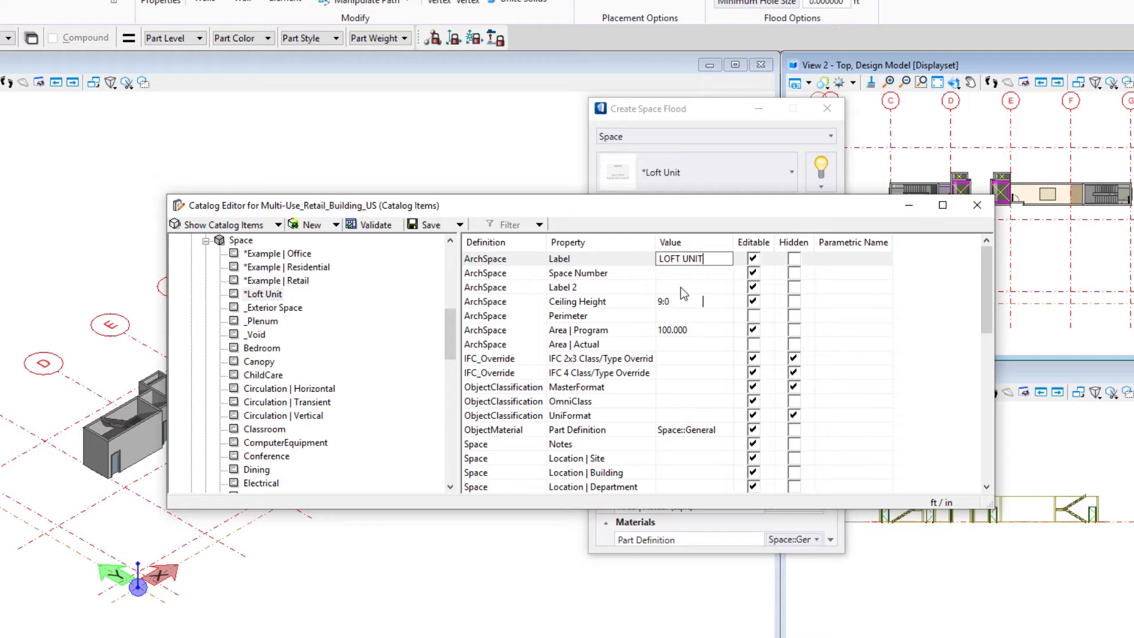
Set the Ceiling Height of *Loft Unit to 12 and make its Area | Actual property editable.
left_click(685, 308)
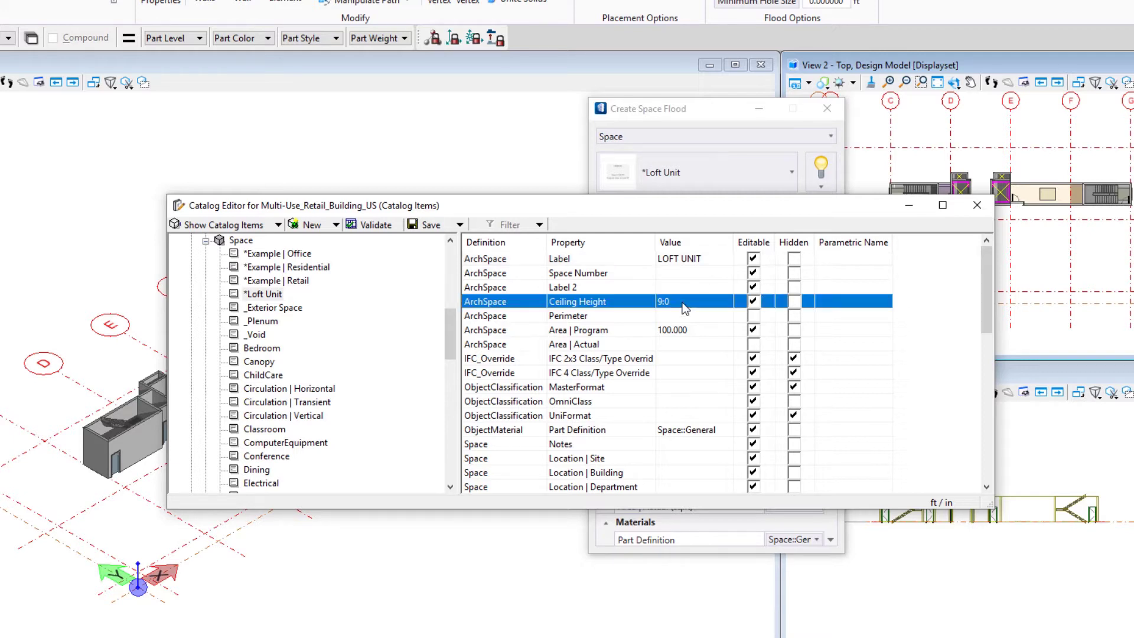
left_click(684, 301)
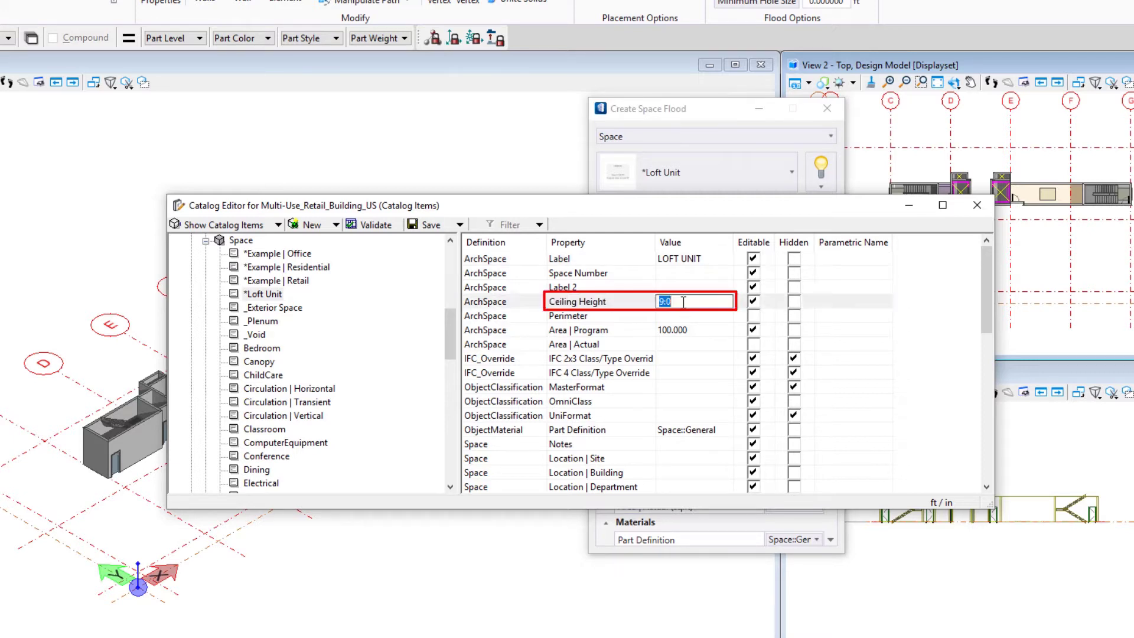
type("12")
key("Return")
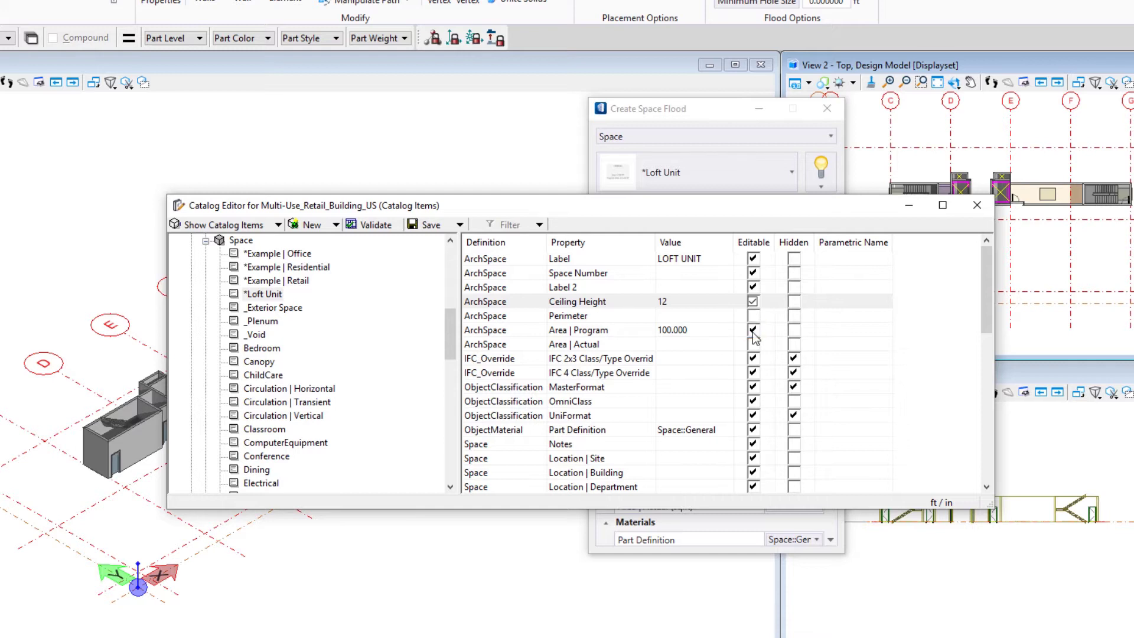
left_click(665, 345)
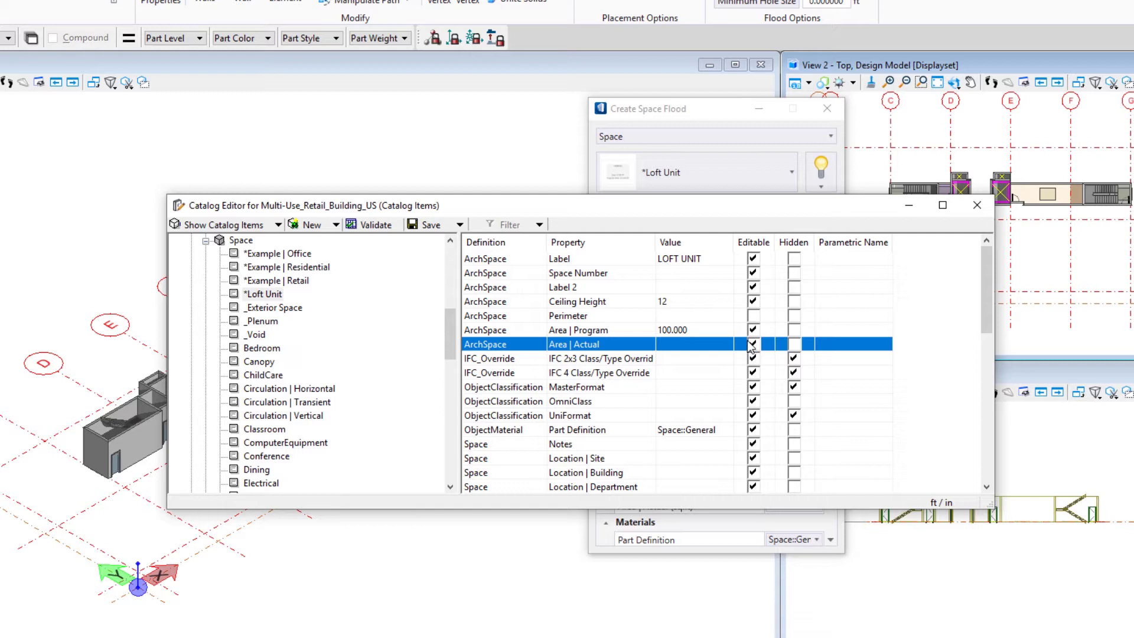
Assign the OmniClass classification 13-65 00 00 Private Residential Spaces to the *Loft Unit item.
scroll(733, 340, "down", 1)
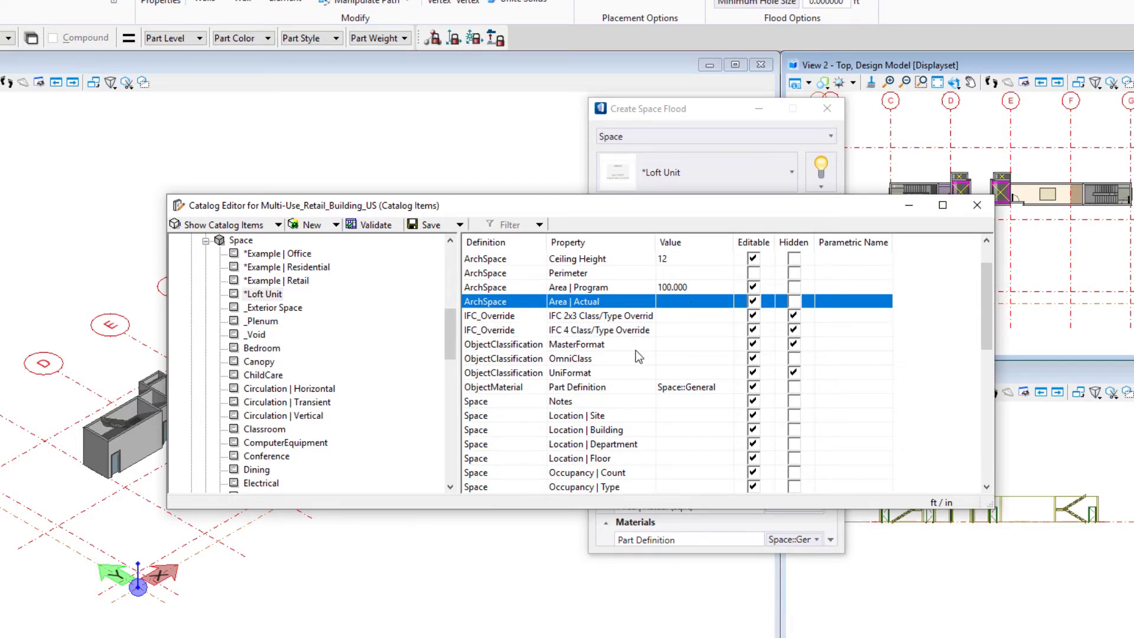
left_click(672, 358)
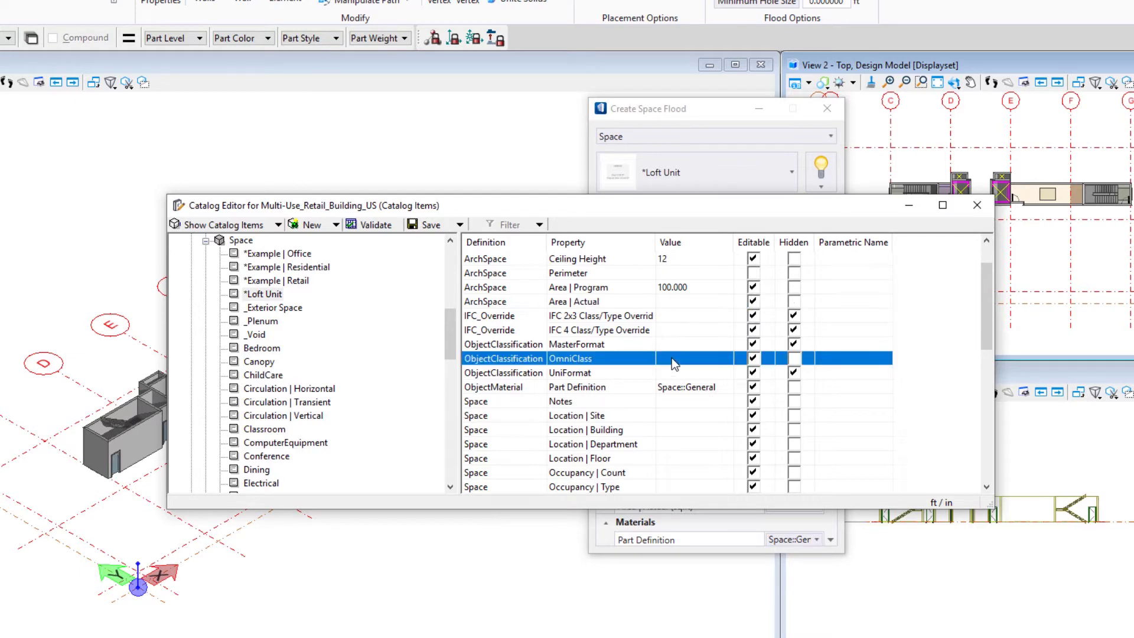
double_click(674, 361)
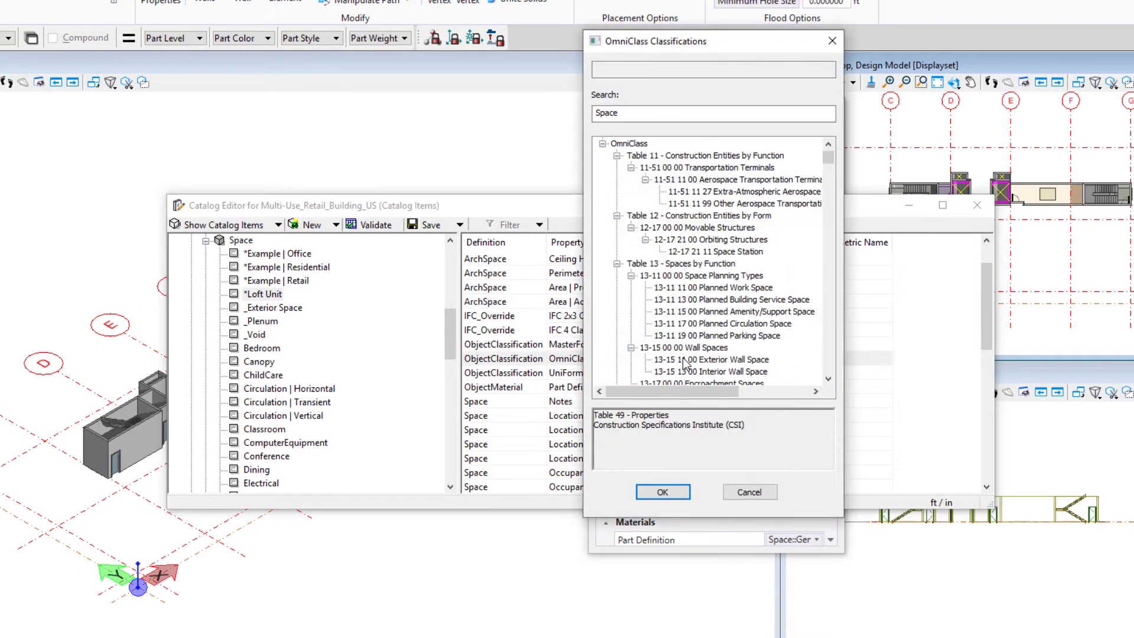
left_click_drag(827, 156, 832, 295)
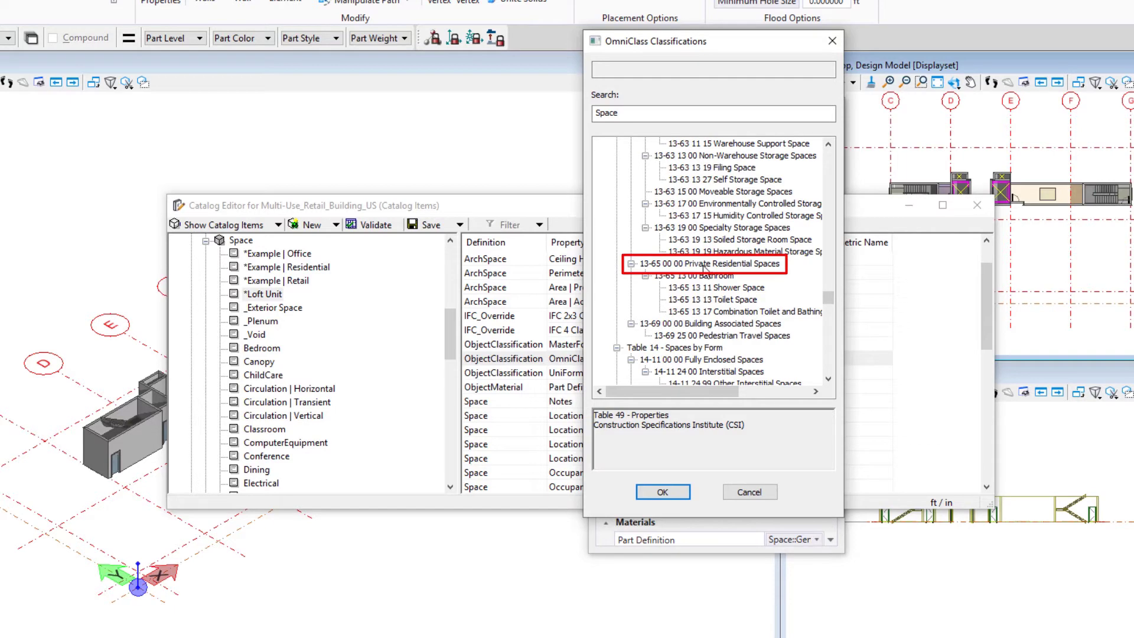
left_click(704, 265)
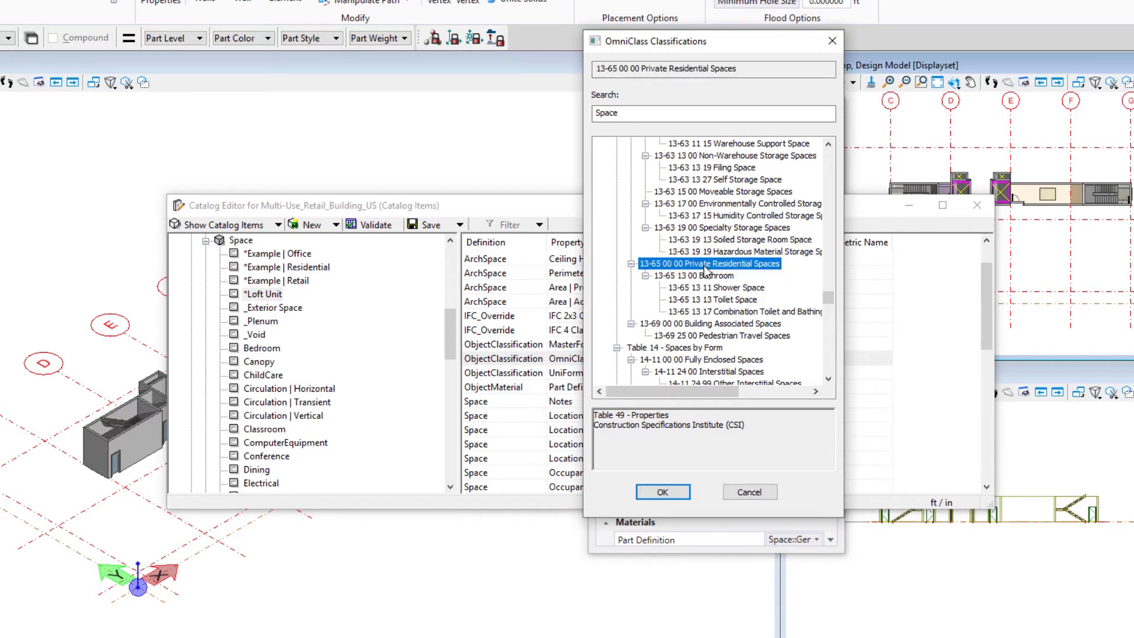
left_click(677, 495)
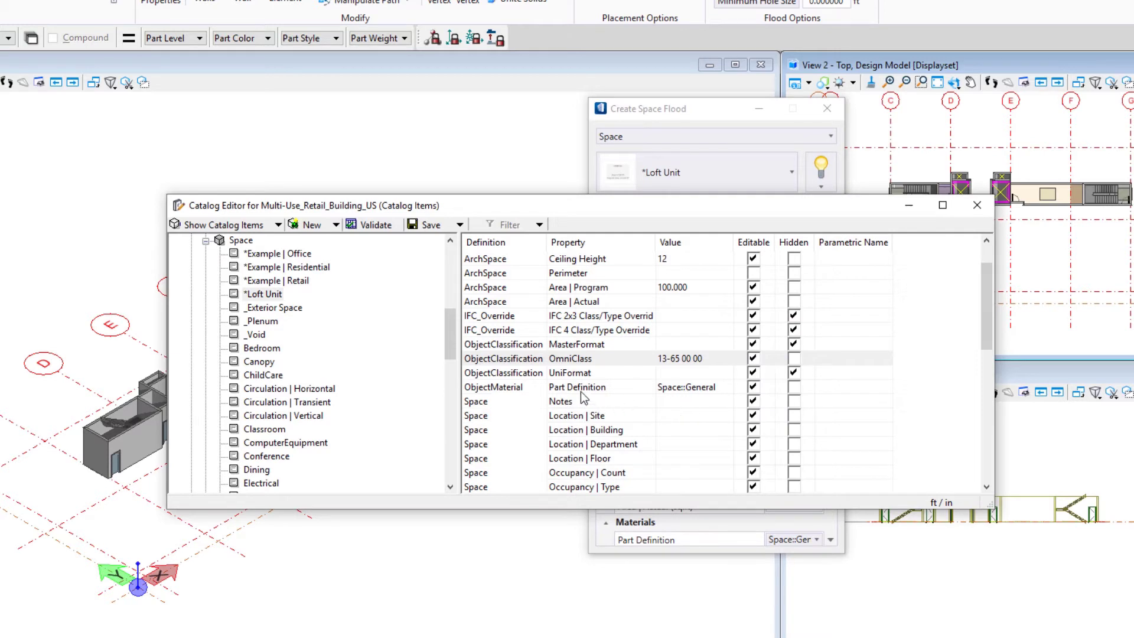
Change the Part Definition of *Loft Unit to the Residential part in the Space family.
double_click(676, 393)
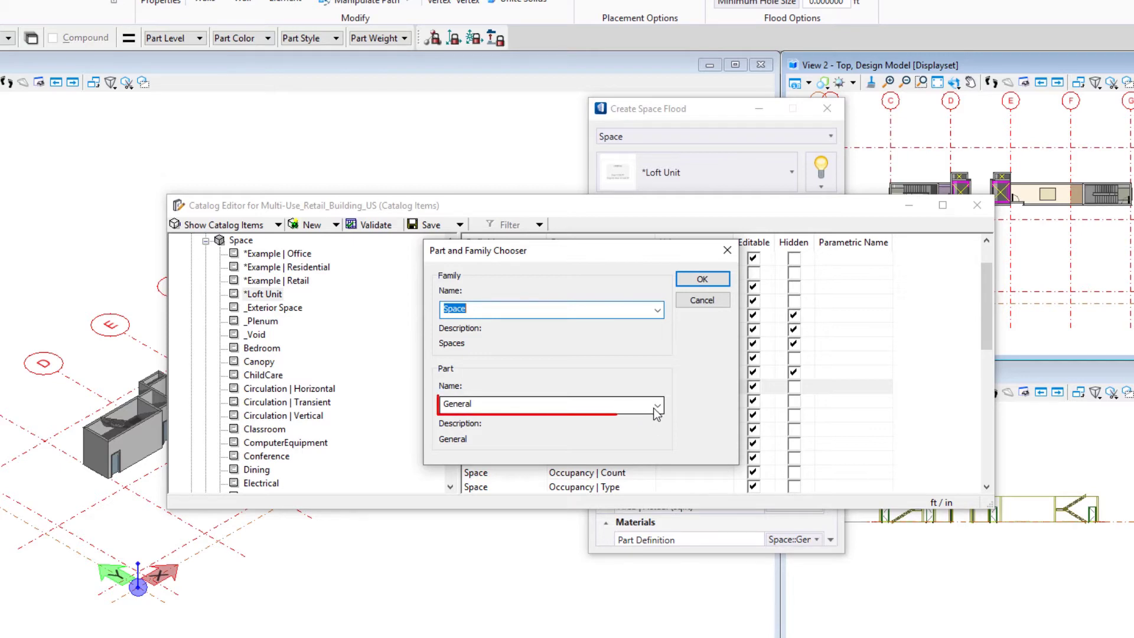
left_click(657, 405)
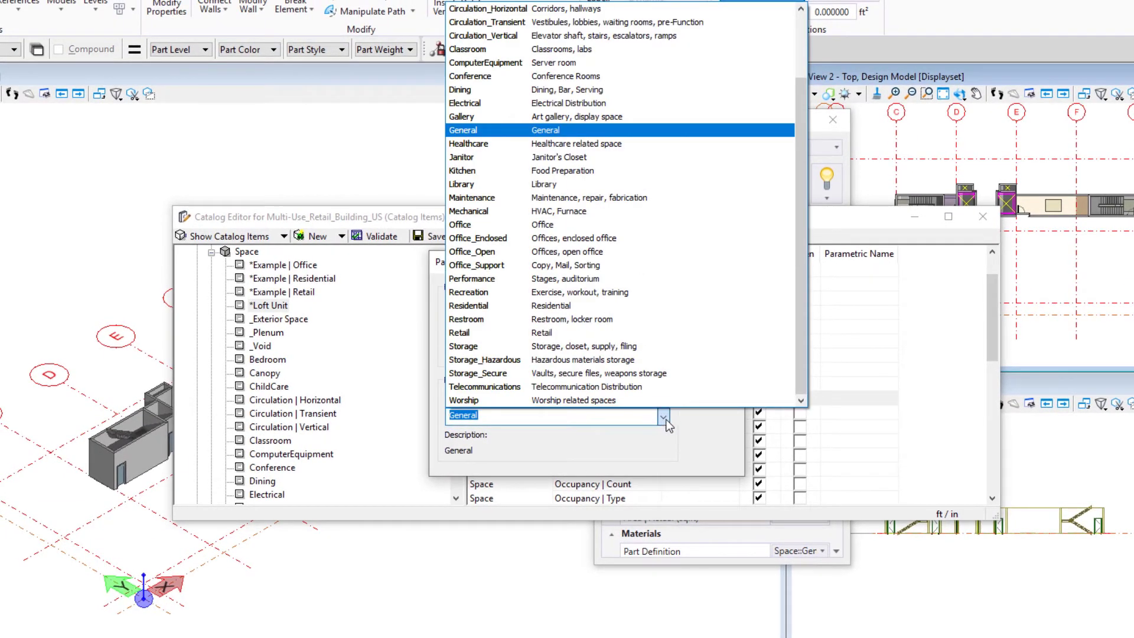
left_click(510, 307)
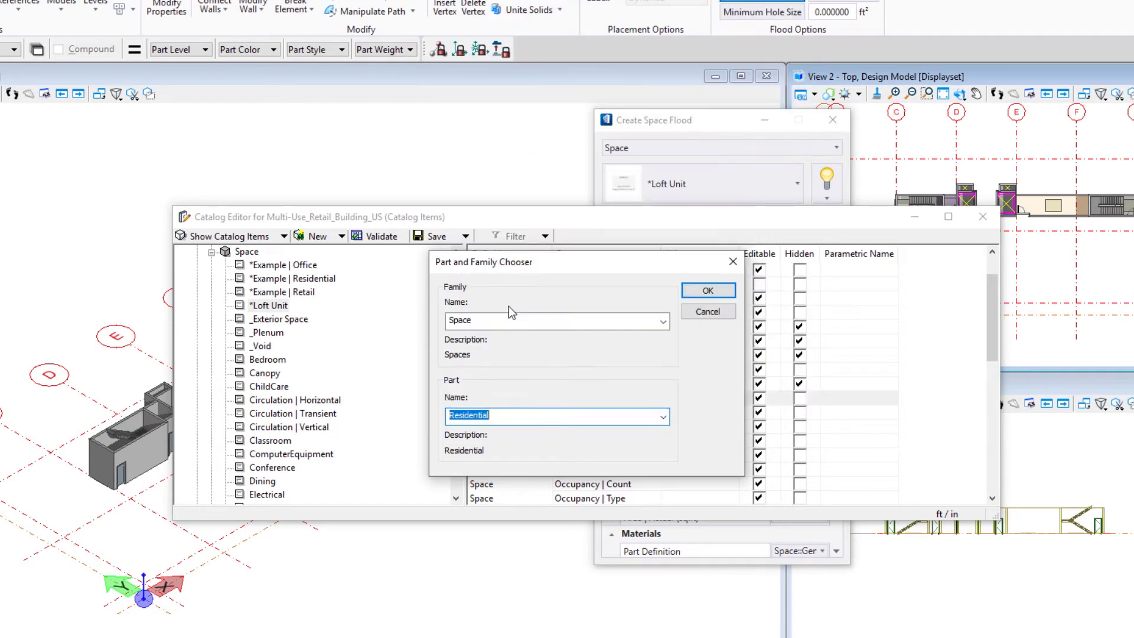
left_click(711, 291)
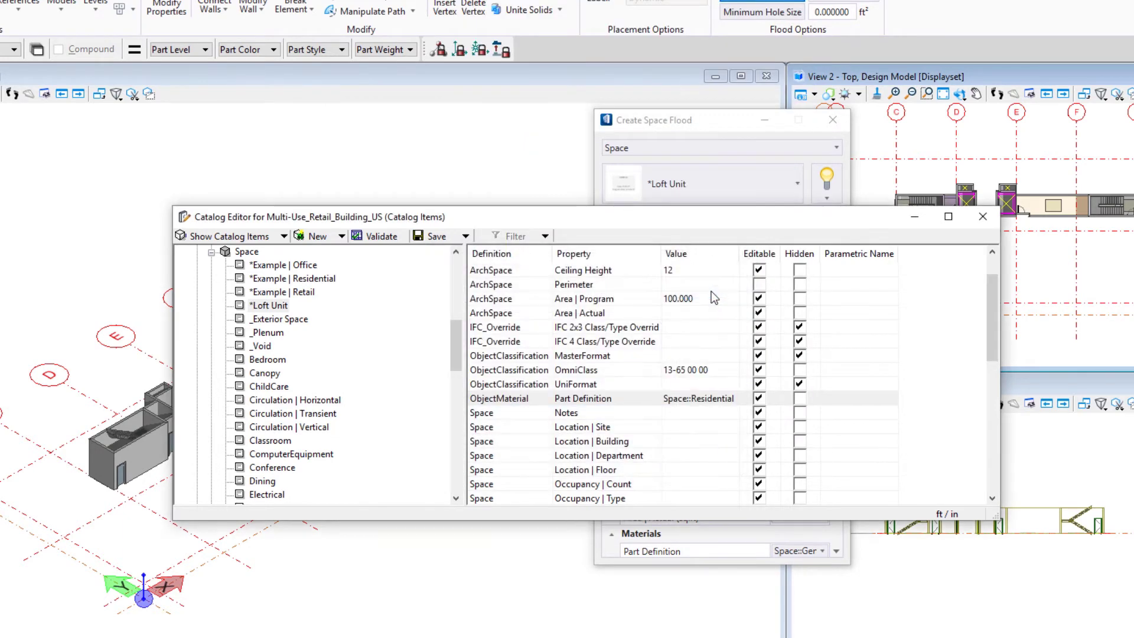
Set the Location | Building property of *Loft Unit to Gourmet at Lofts.
left_click(699, 442)
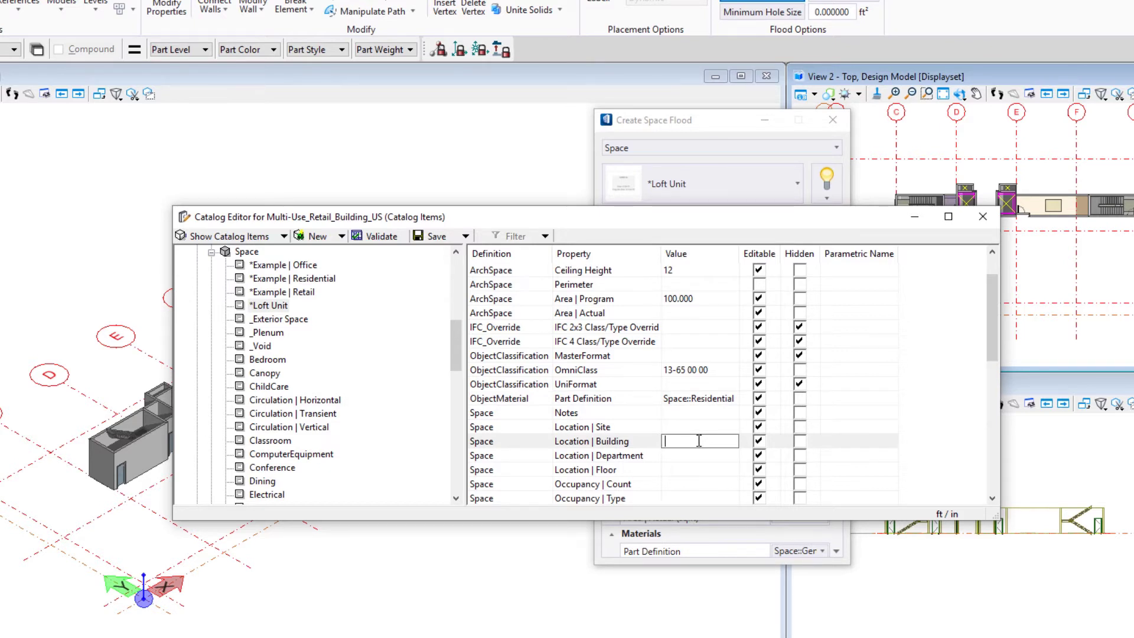
type("Gourmet")
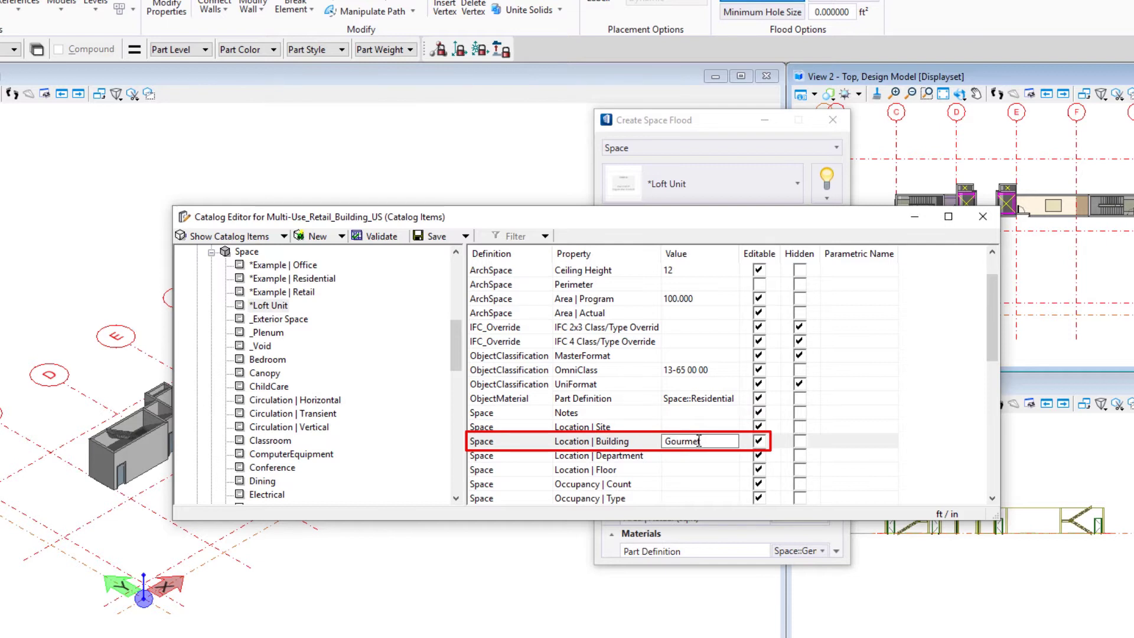
type(" at Lofts")
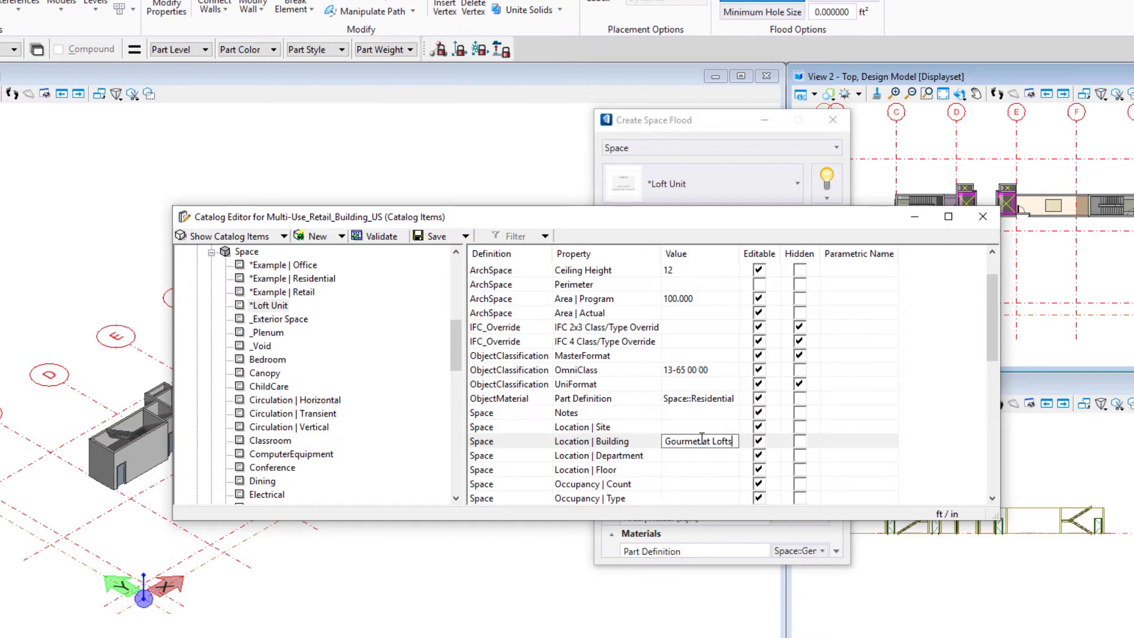
scroll(702, 438, "down", 2)
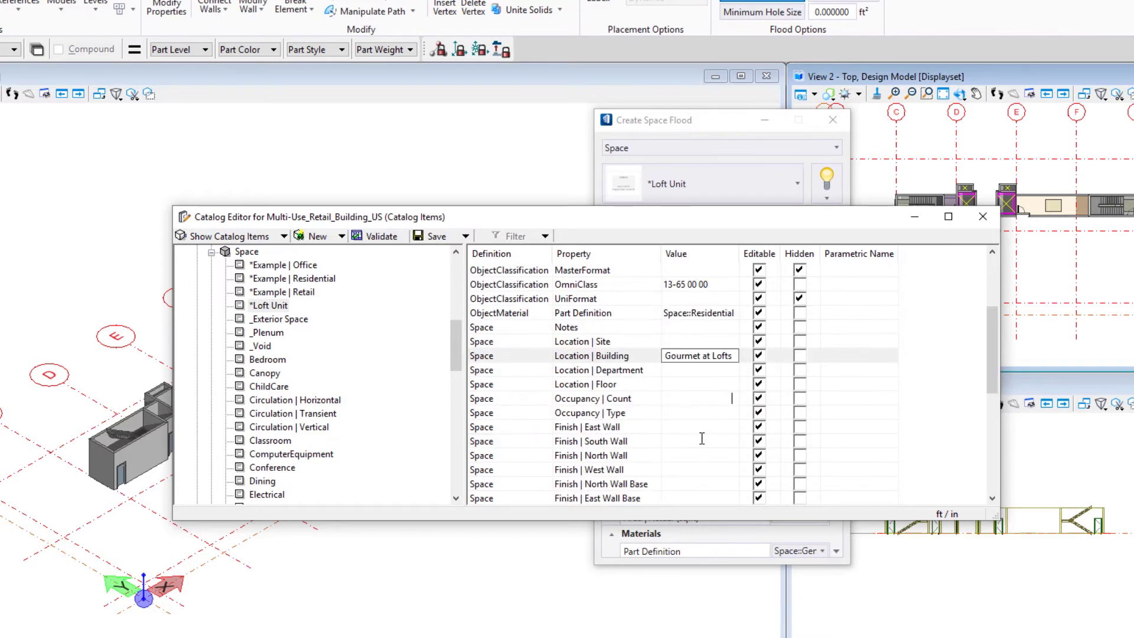
scroll(702, 437, "down", 1)
left_click(702, 442)
type("Gourmet at Lofts")
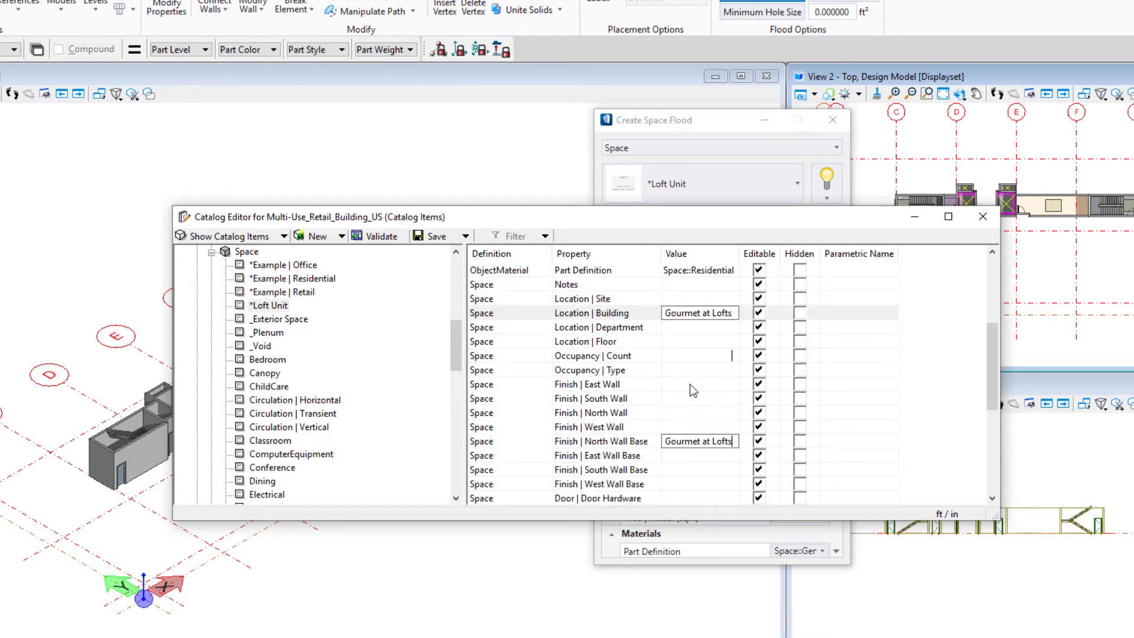
Set the East Wall and South Wall finishes of *Loft Unit to PT-1.
left_click(722, 389)
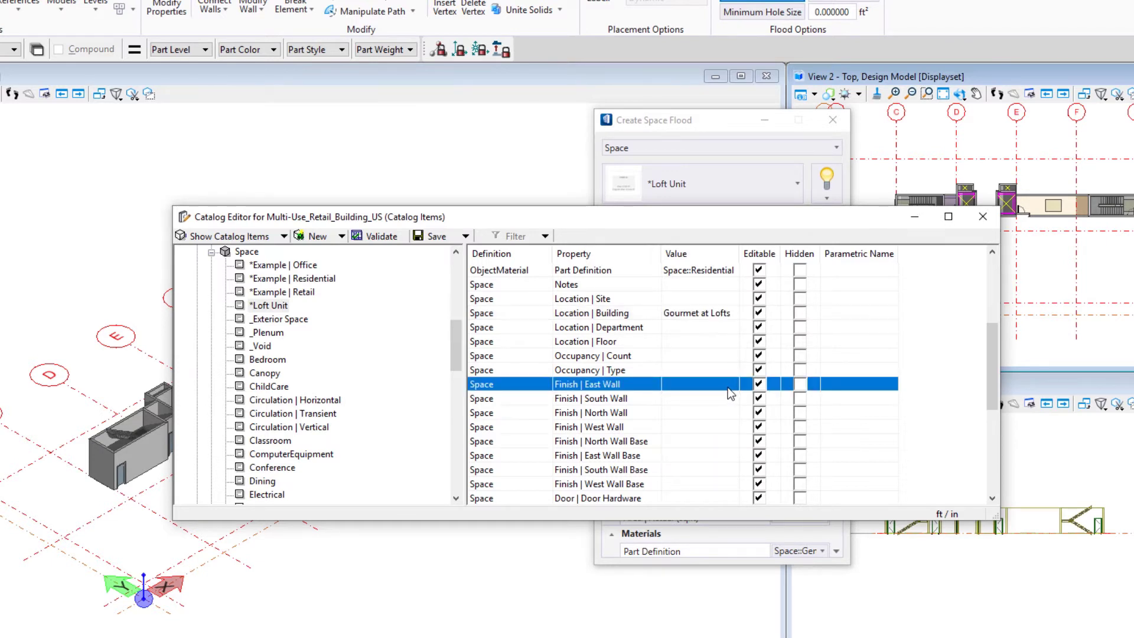
left_click(729, 389)
left_click(732, 386)
left_click(731, 401)
left_click(731, 401)
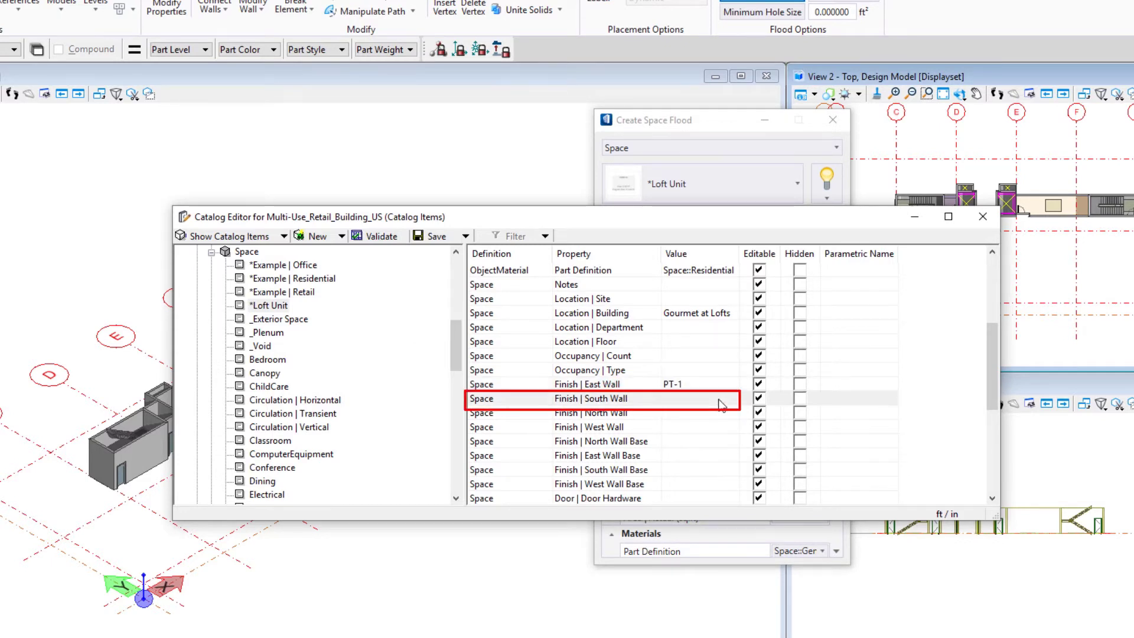
left_click(731, 402)
left_click(733, 400)
left_click(712, 413)
Set the North Wall and West Wall finishes of *Loft Unit to PT-1.
left_click(722, 413)
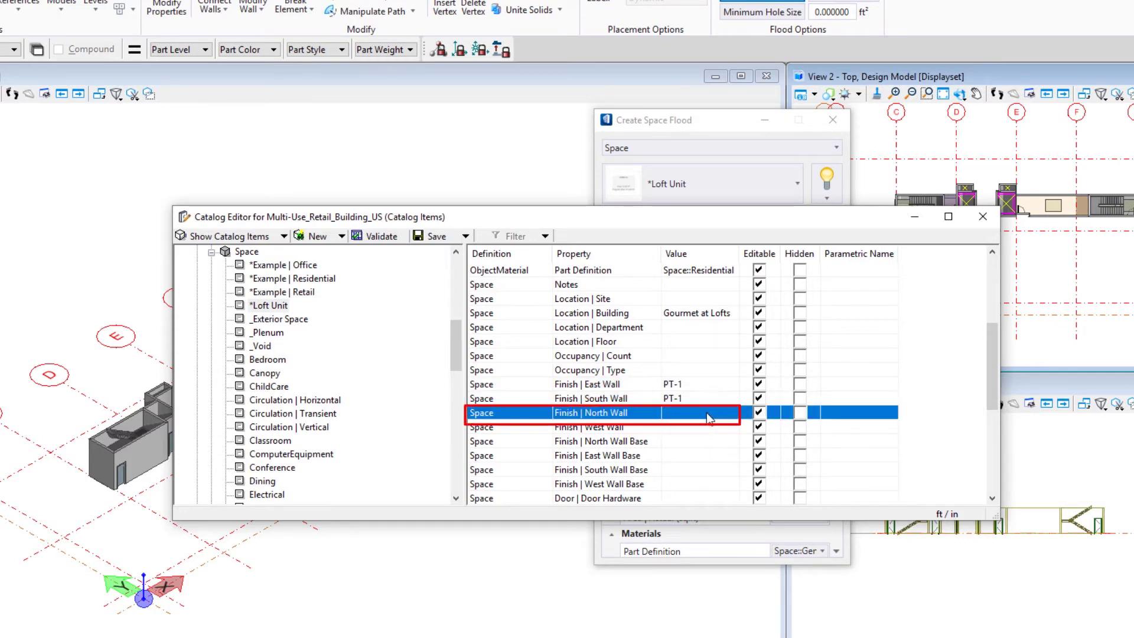
left_click(733, 414)
left_click(732, 414)
left_click(686, 427)
left_click(710, 426)
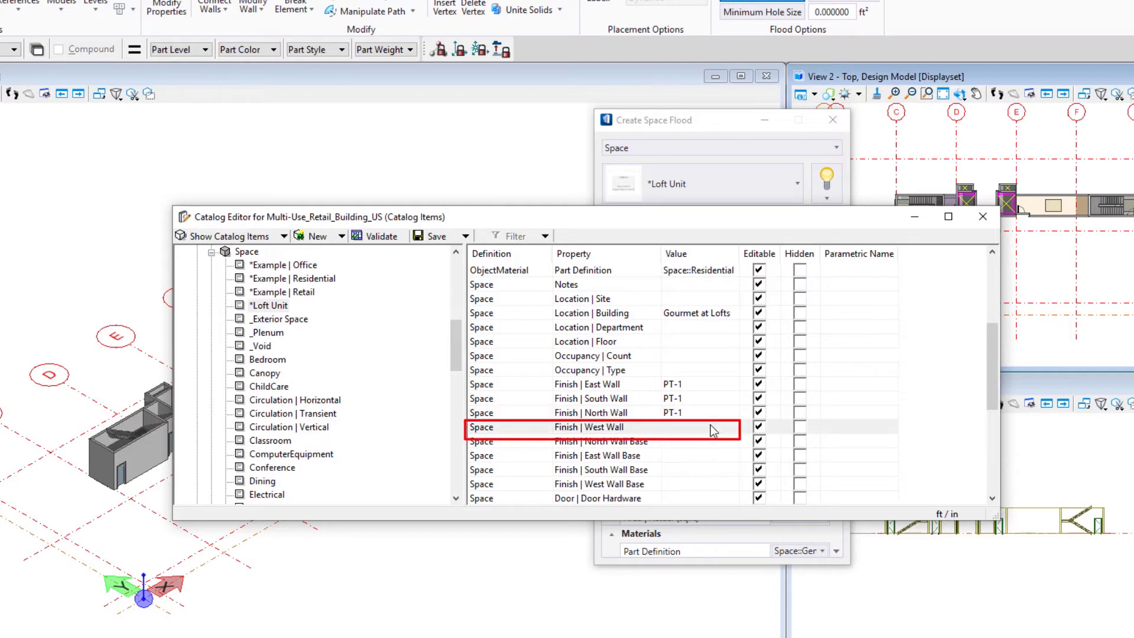
left_click(710, 425)
left_click(732, 429)
left_click(688, 442)
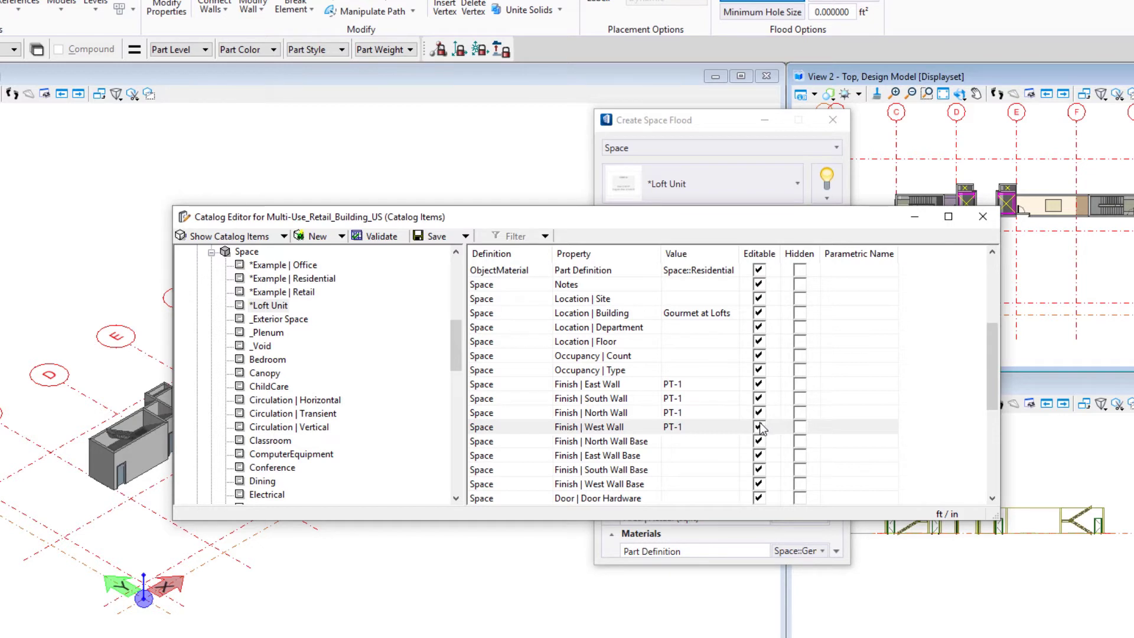
Set the North Wall Base and East Wall Base finishes of *Loft Unit to B-1.
left_click(697, 442)
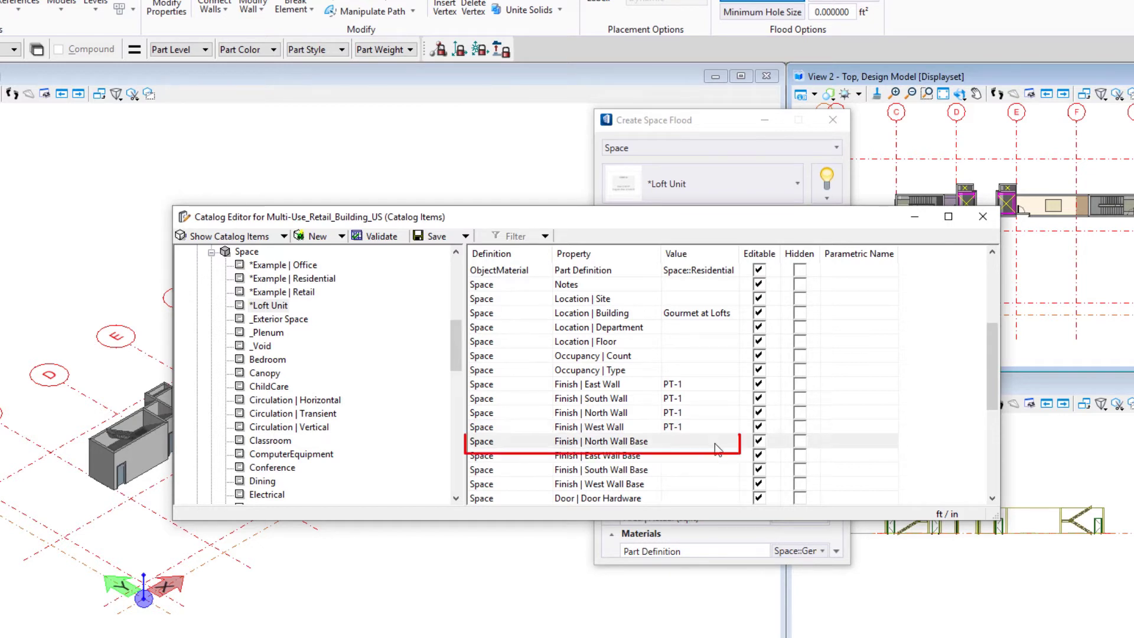
left_click(697, 442)
left_click(733, 443)
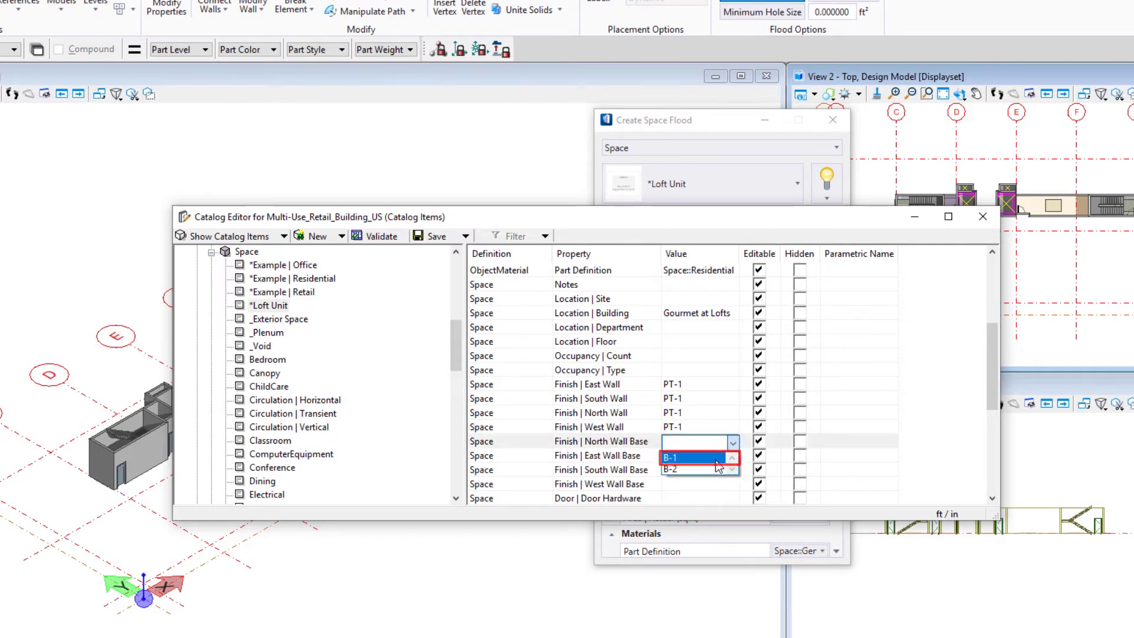
left_click(719, 457)
left_click(722, 457)
left_click(733, 458)
left_click(716, 471)
Set the South Wall Base and West Wall Base finishes of *Loft Unit to B-1.
left_click(718, 471)
left_click(726, 471)
left_click(734, 472)
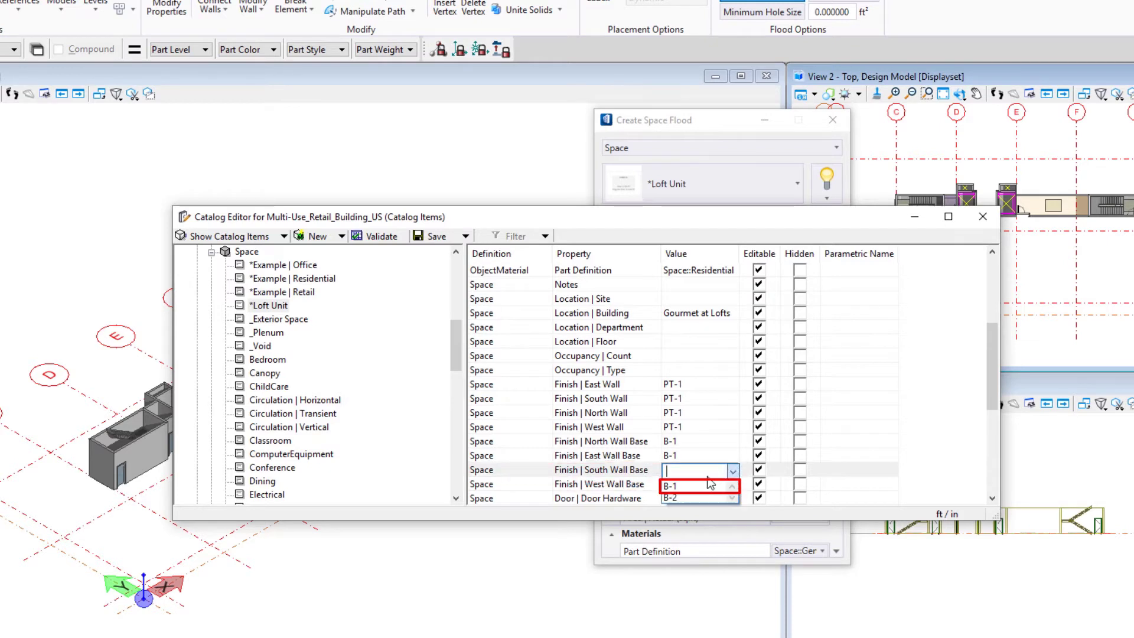
left_click(704, 481)
left_click(705, 483)
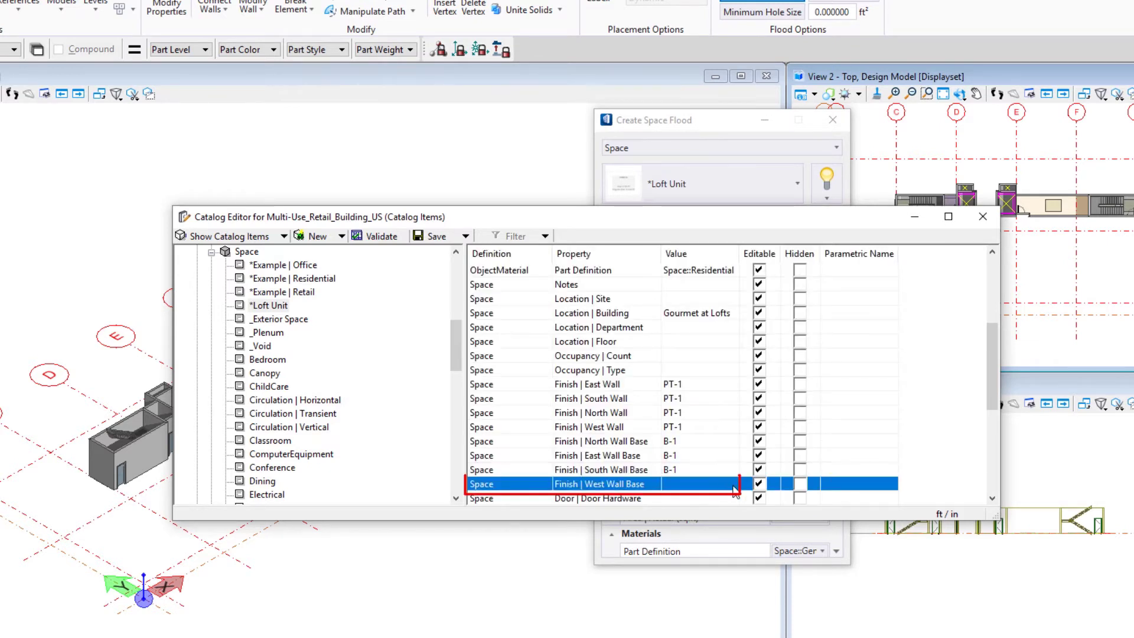
left_click(729, 486)
left_click(731, 485)
left_click(704, 497)
Set the Floor | Material of *Loft Unit to Concrete and its Ceiling | Material to Exposed.
scroll(703, 475, "down", 1)
scroll(703, 471, "down", 1)
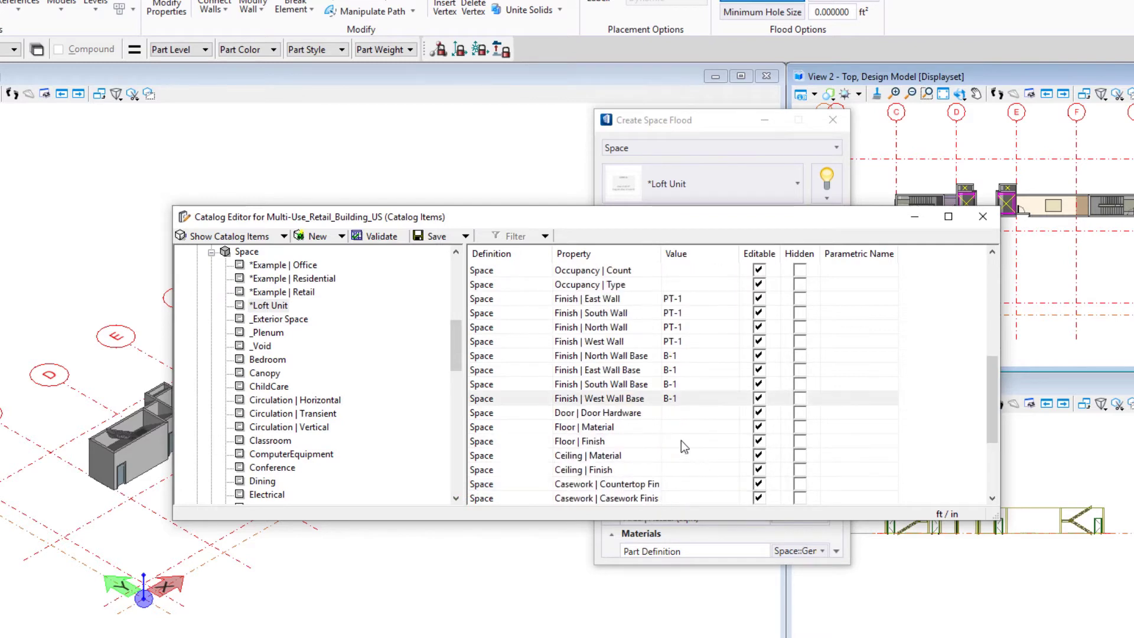
left_click(700, 428)
left_click(729, 427)
left_click(731, 429)
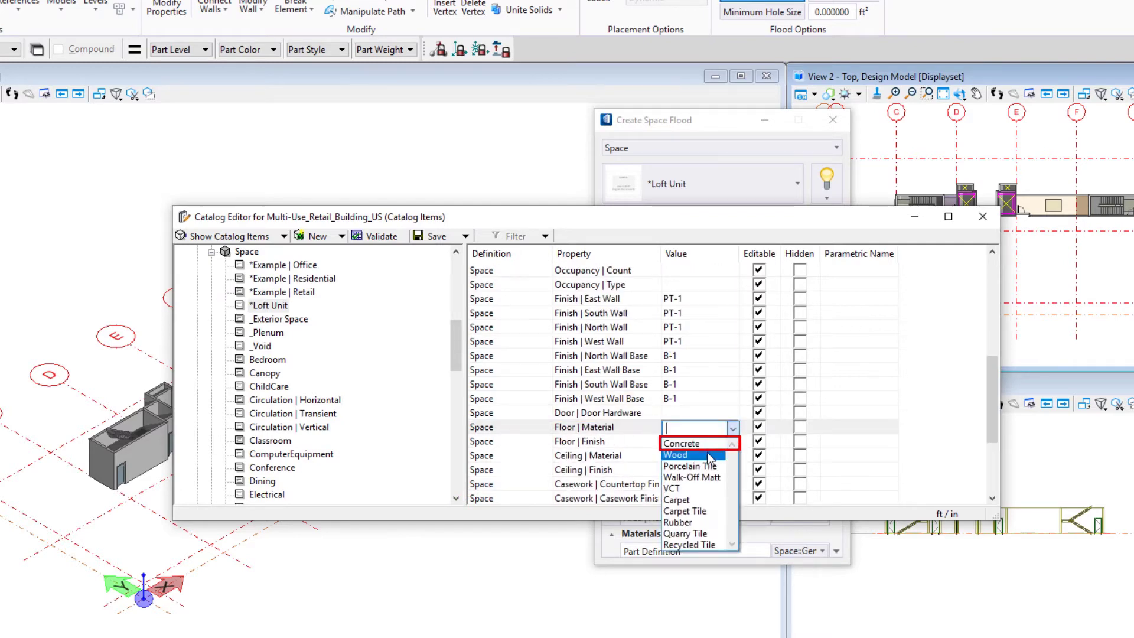
left_click(682, 441)
left_click(709, 456)
left_click(732, 457)
left_click(733, 457)
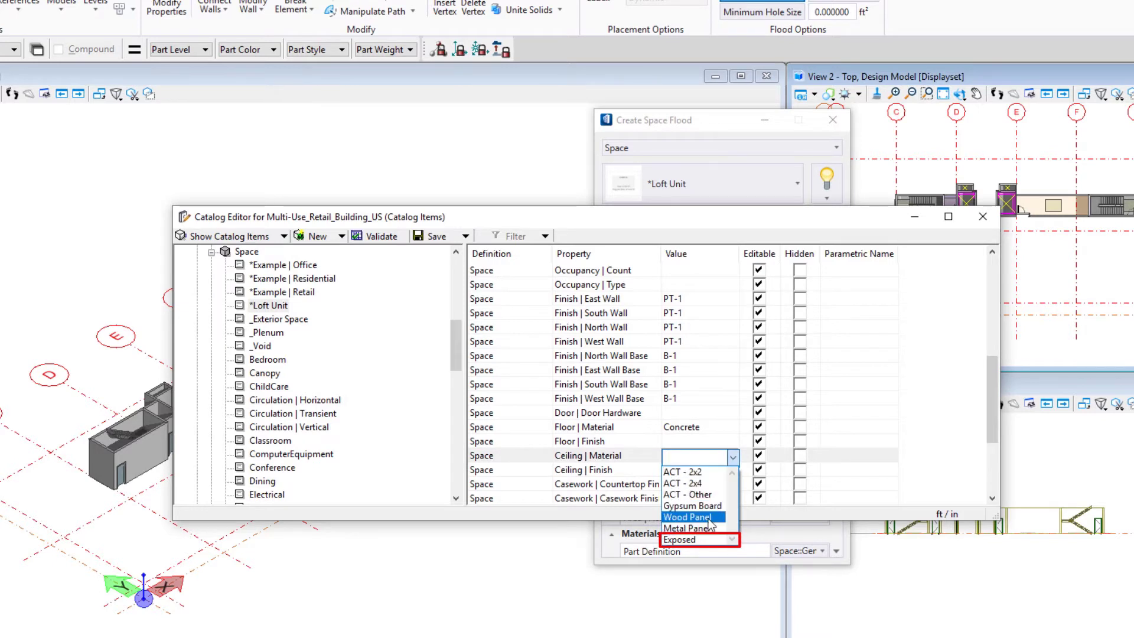
left_click(712, 540)
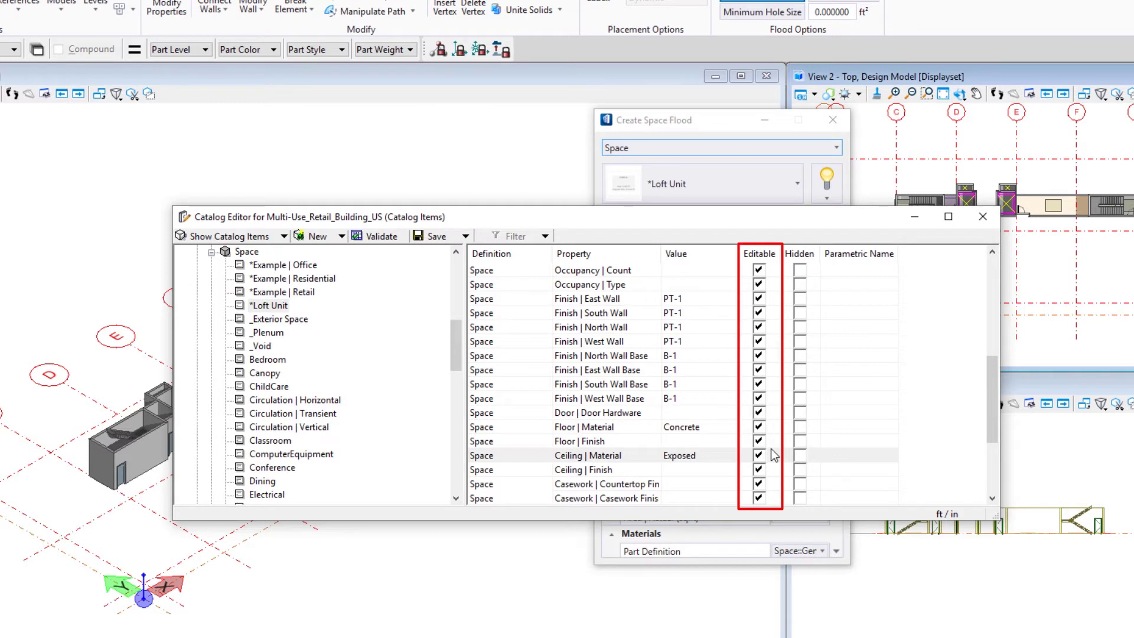
Save the catalog changes, then close the Catalog Editor and leave the space flood command.
left_click_drag(995, 413, 973, 311)
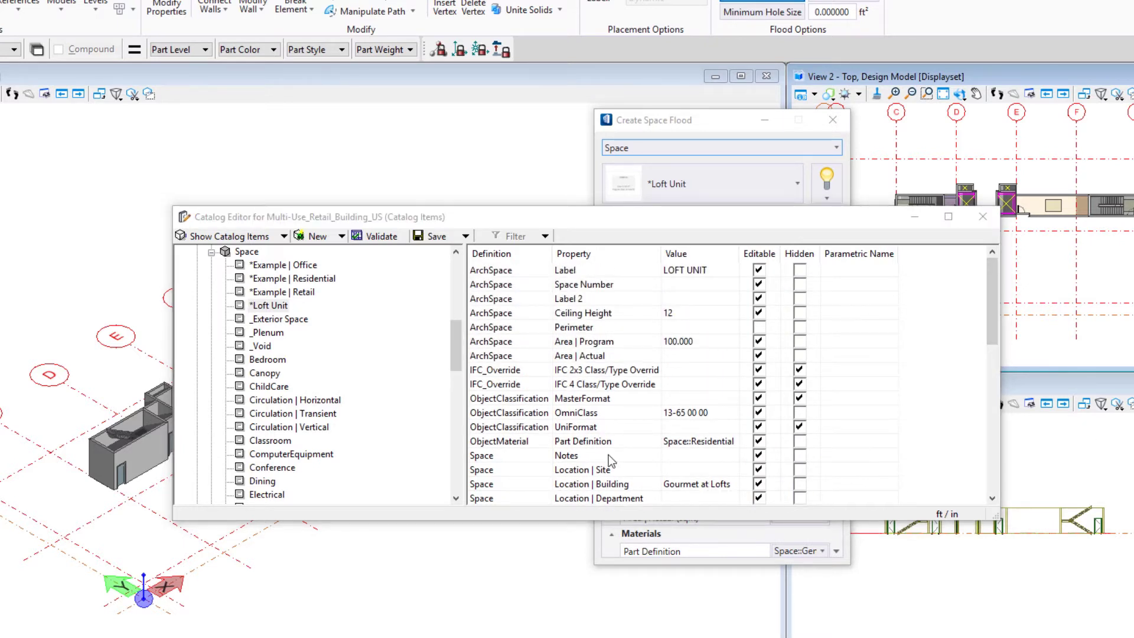
left_click(435, 238)
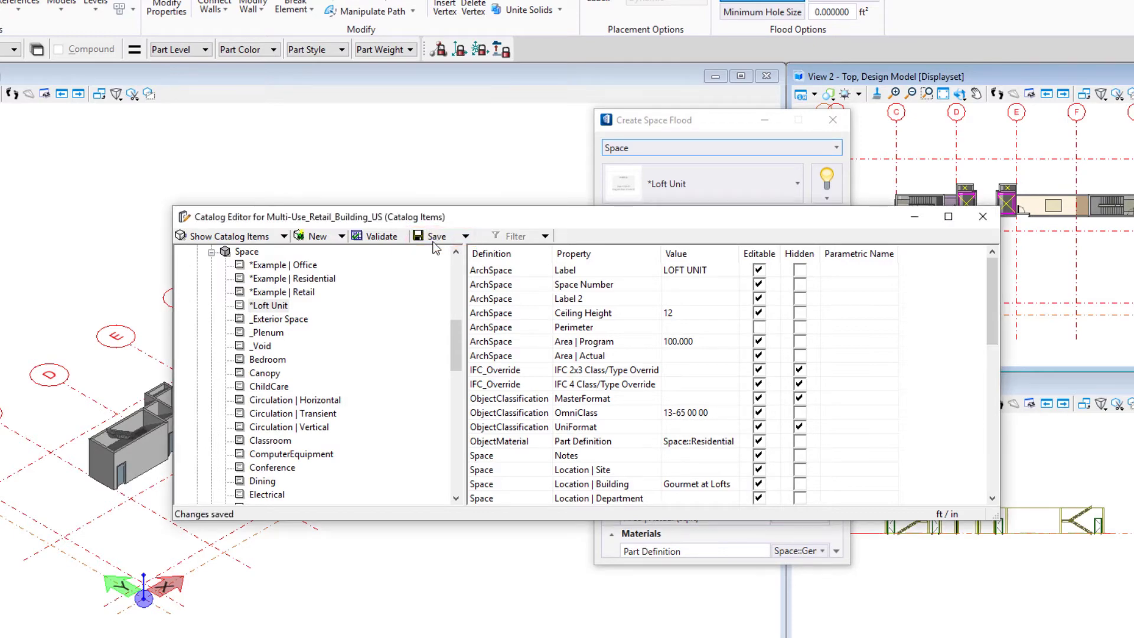
left_click(984, 218)
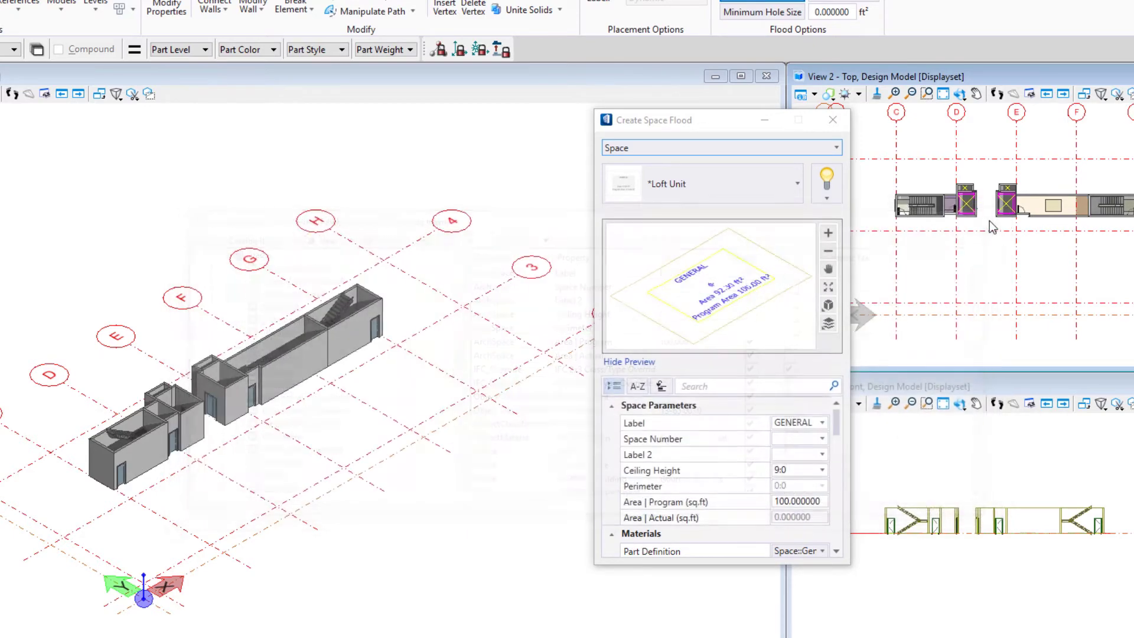
key("Escape")
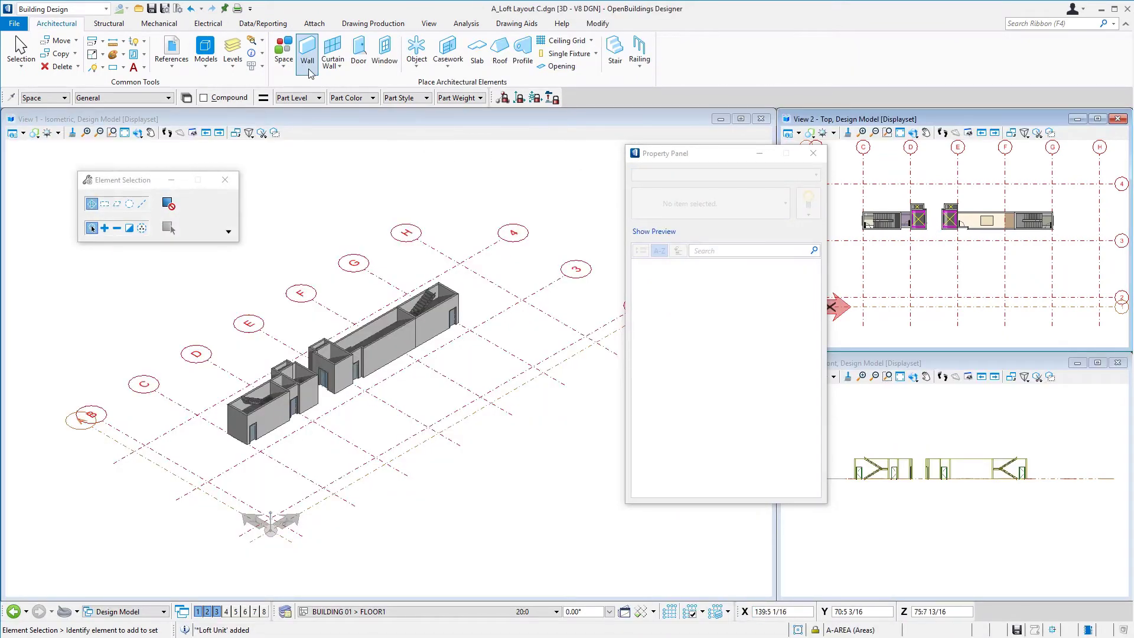
Start placing a *Loft Unit space with the Draw Rectangle placement method.
left_click(283, 50)
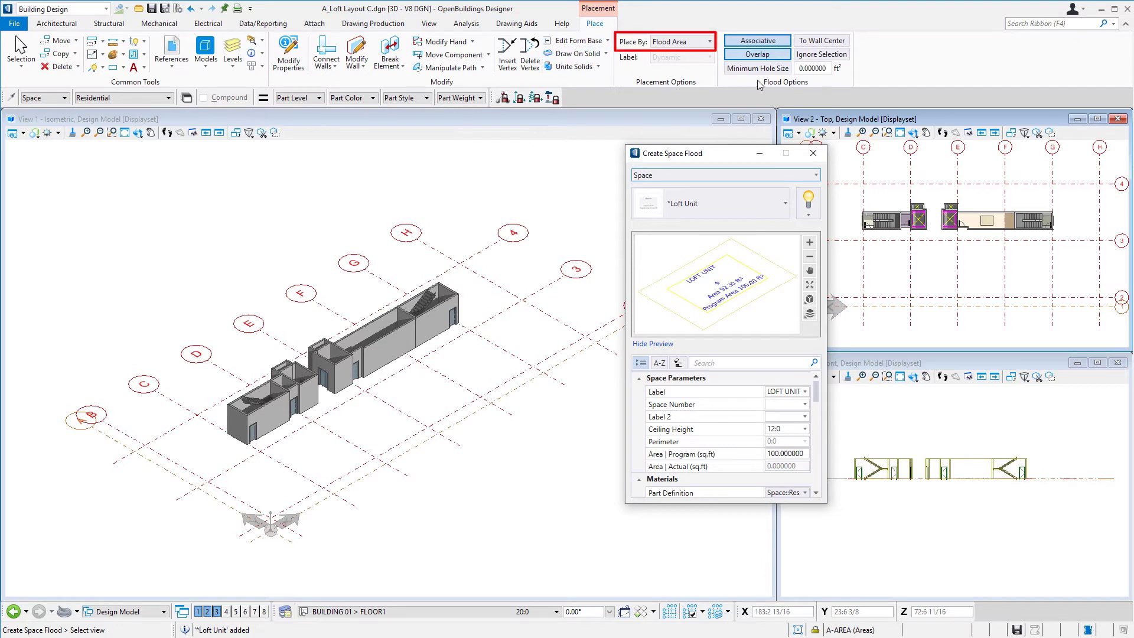
left_click(690, 43)
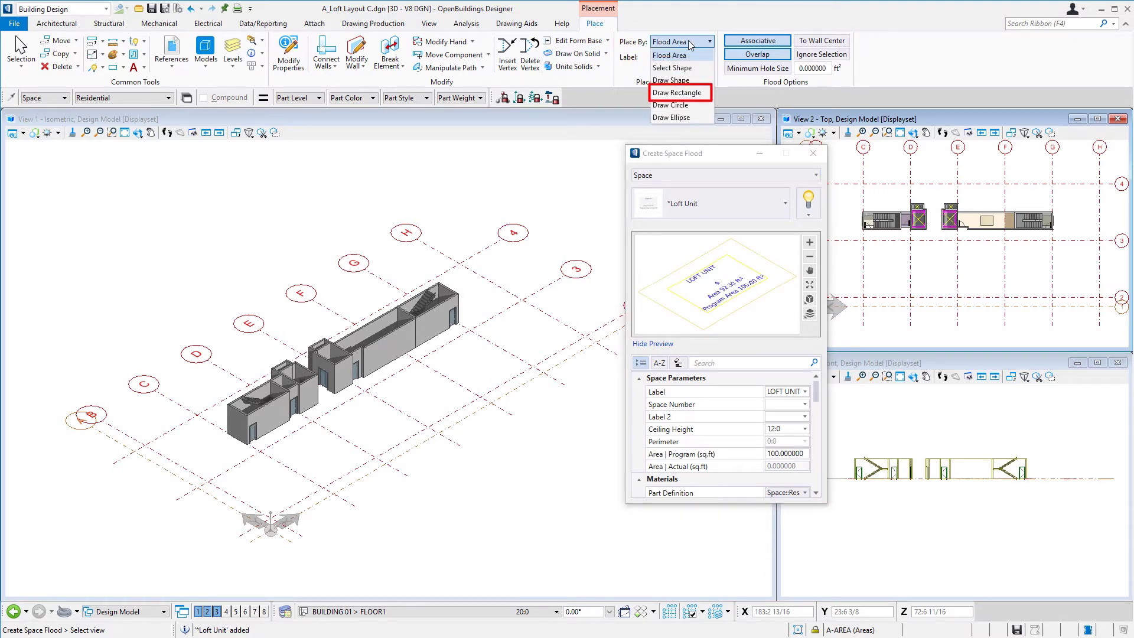
left_click(686, 93)
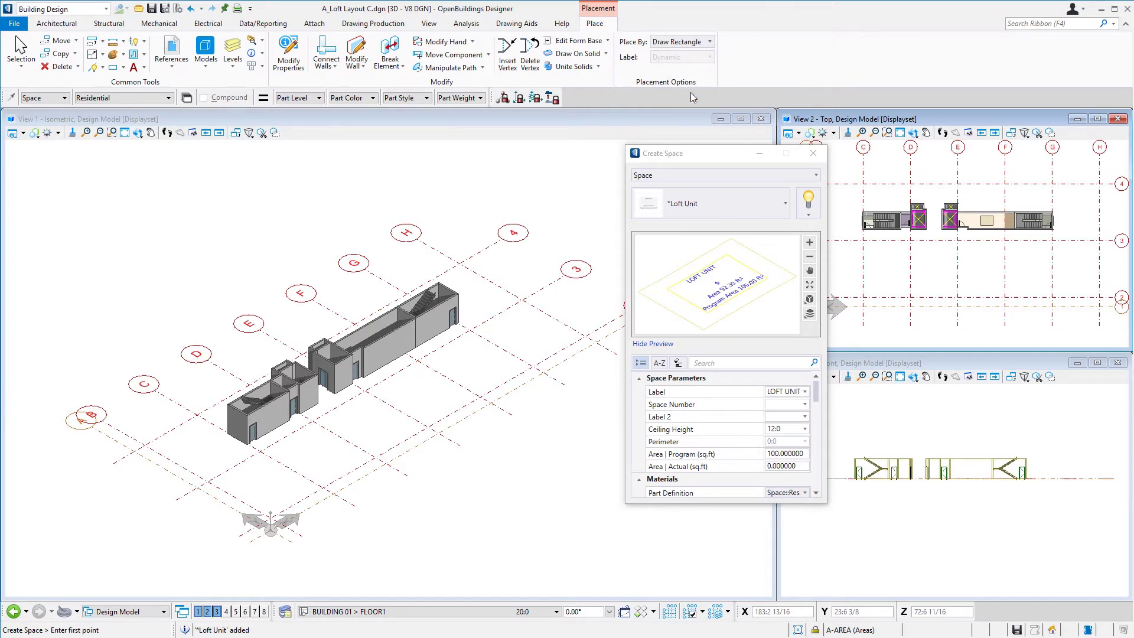
Set both the Area | Program and Area | Actual of the new space to 750 sq ft.
left_click_drag(765, 454, 753, 453)
left_click(754, 453)
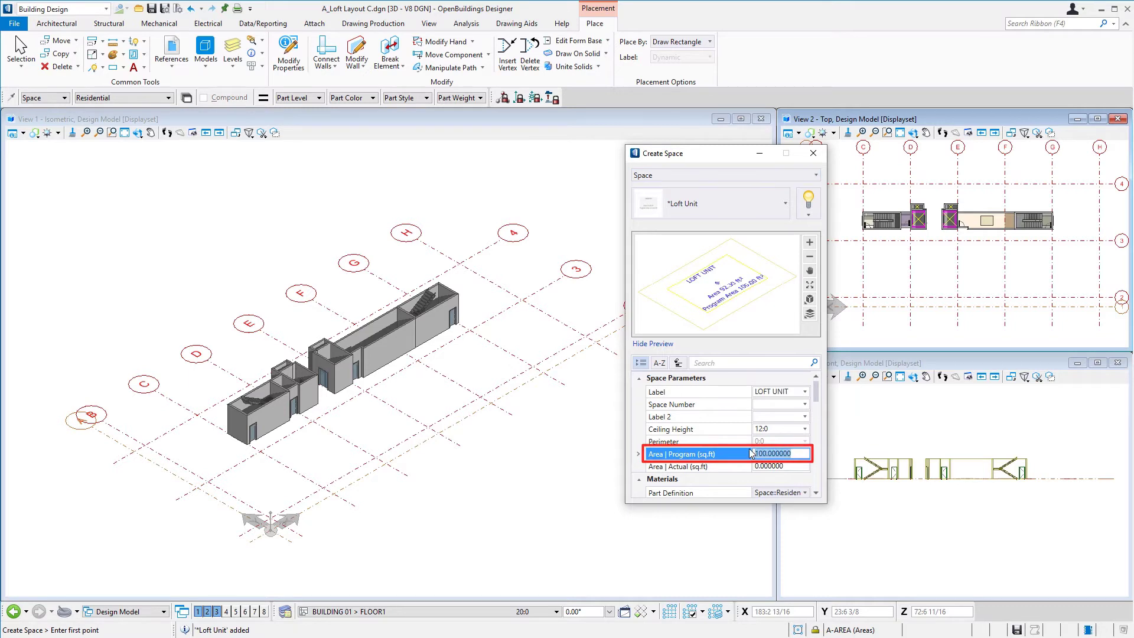
key("BackSpace")
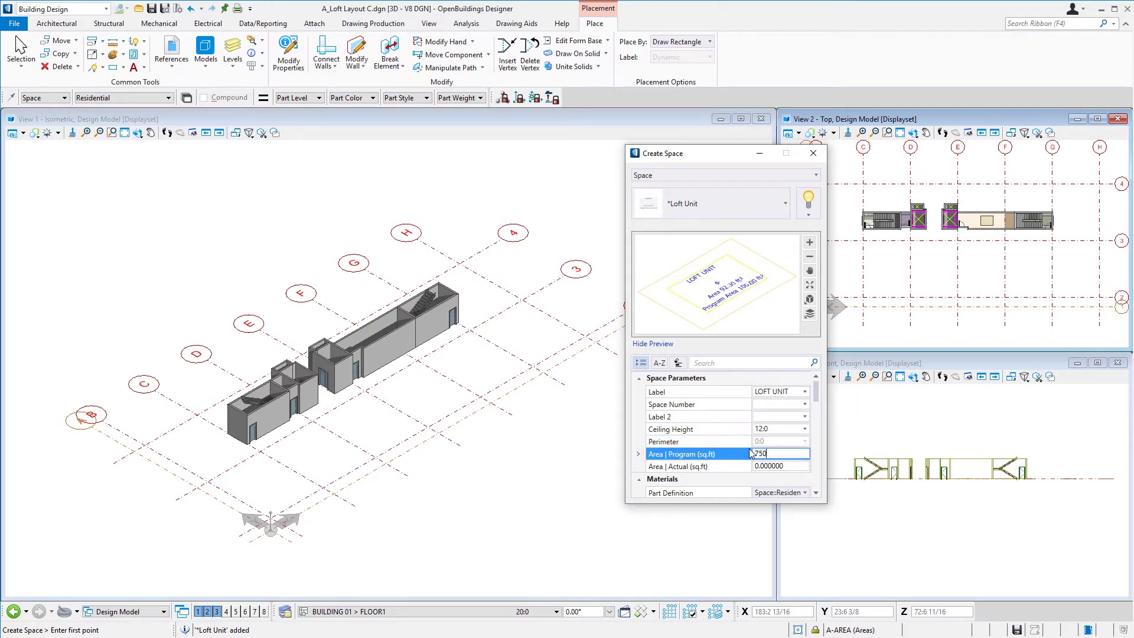
key("Return")
left_click(790, 467)
left_click_drag(790, 467, 754, 468)
key("BackSpace")
type("750")
key("Return")
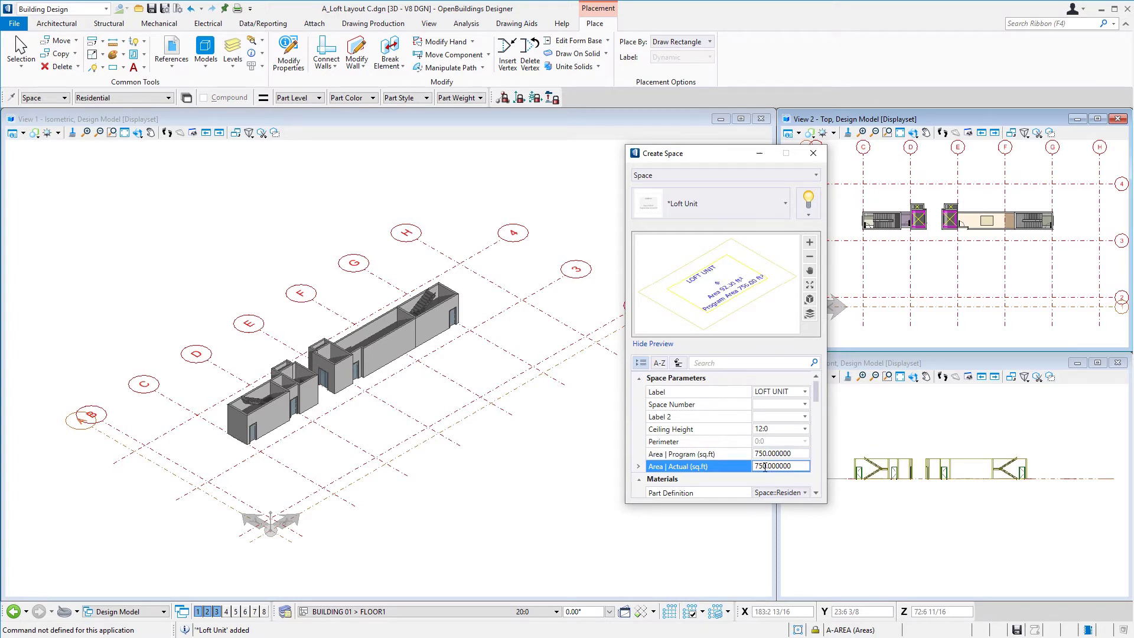
Set the Space Number to 101 and Label 2 to A for the new space.
left_click(773, 406)
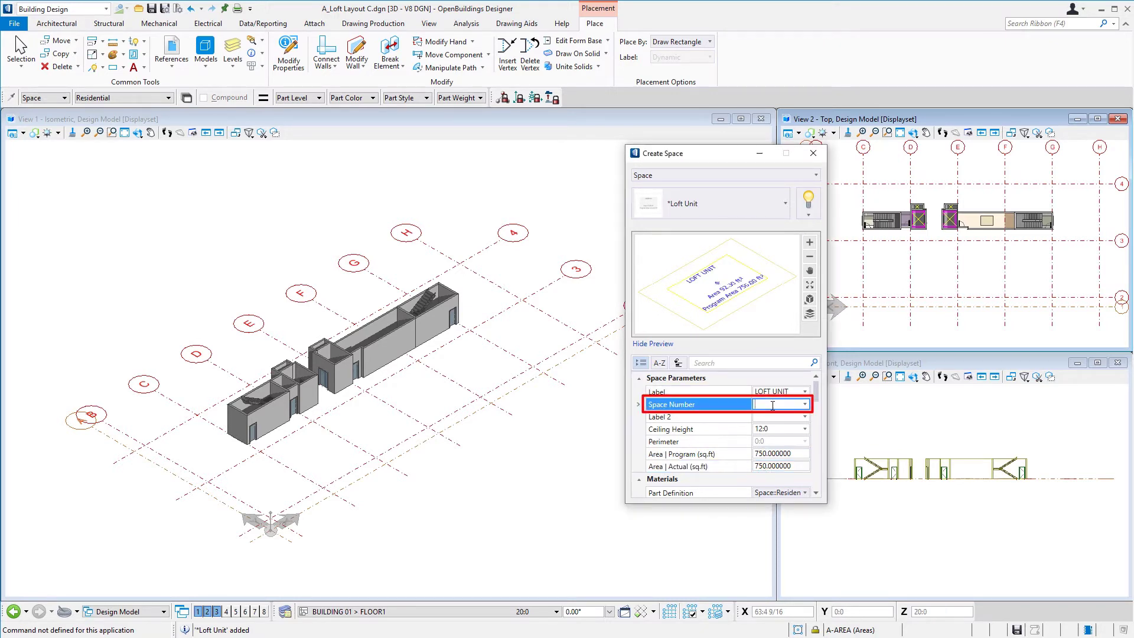
type("1")
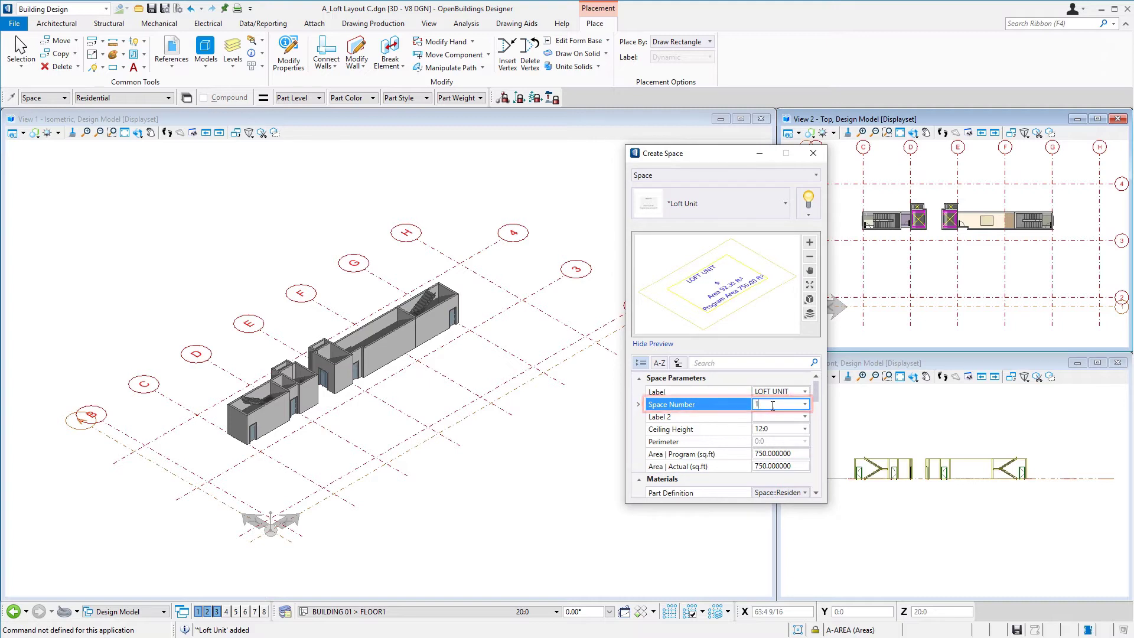
type("01")
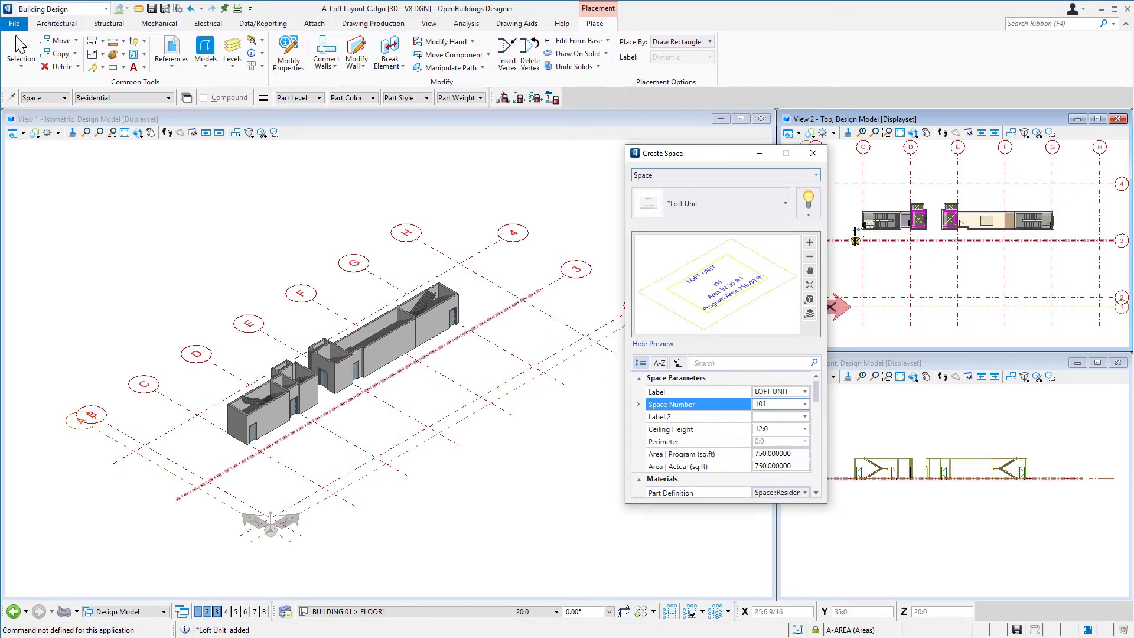
left_click(762, 417)
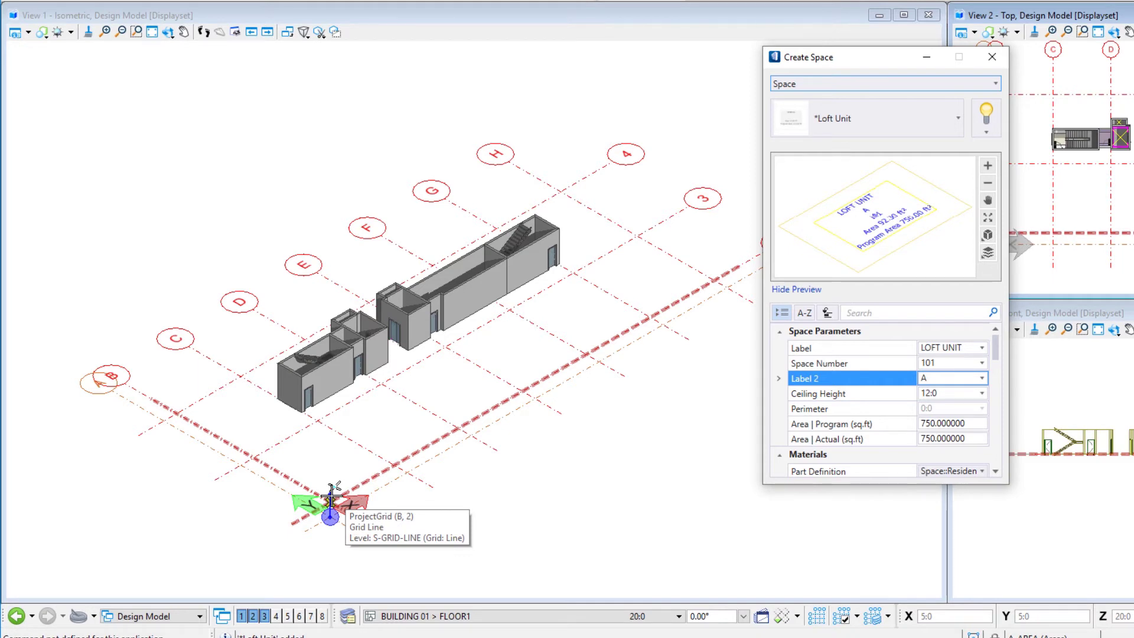
Place the 750 sq ft Loft Unit 101 from grid intersection B-2 to grid line C and check its label in the top view.
left_click(334, 489)
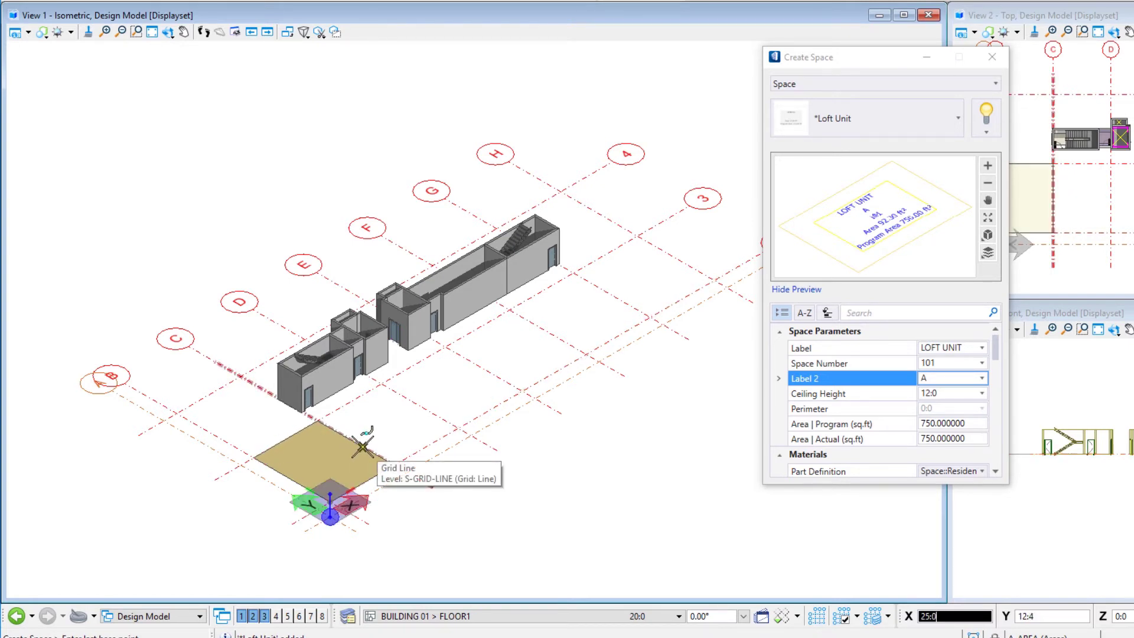
left_click(362, 447)
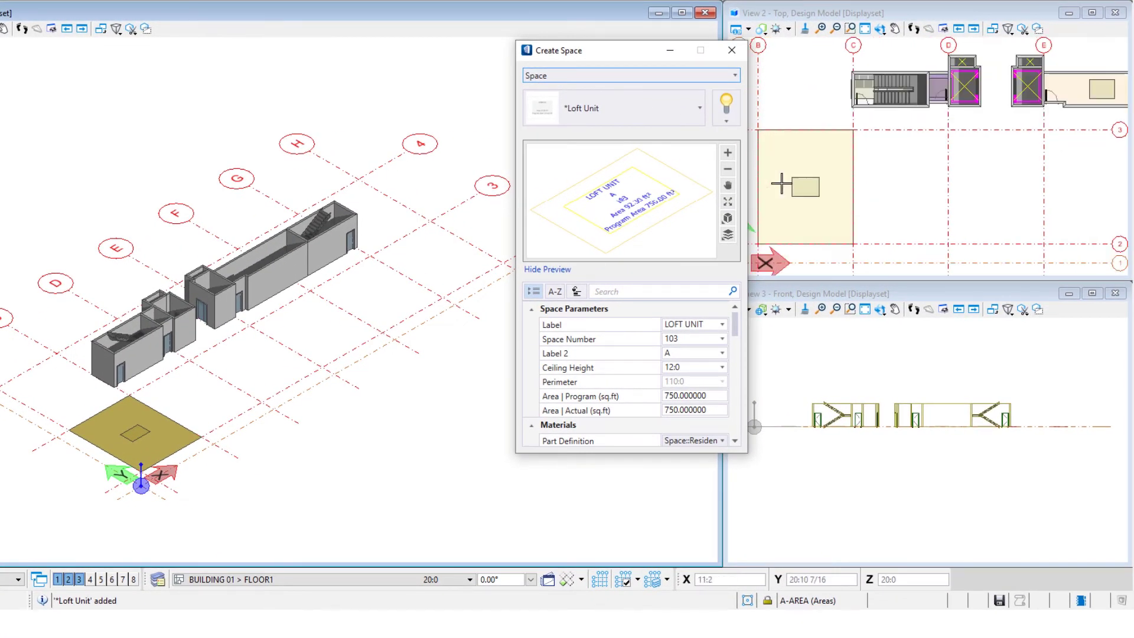
scroll(781, 184, "up", 3)
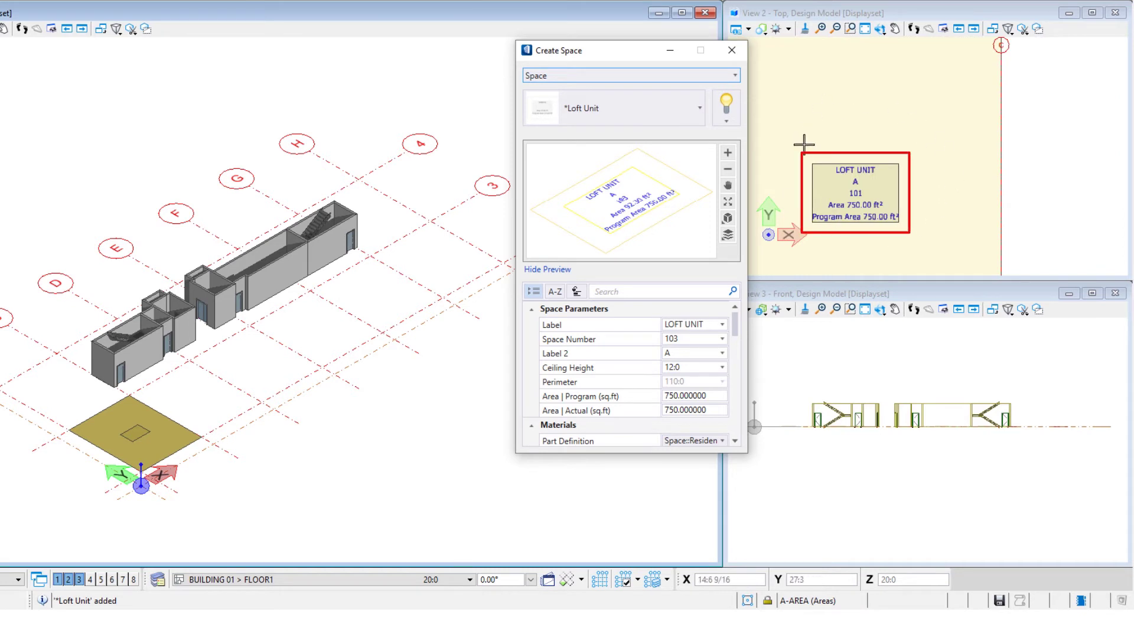
left_click(807, 219)
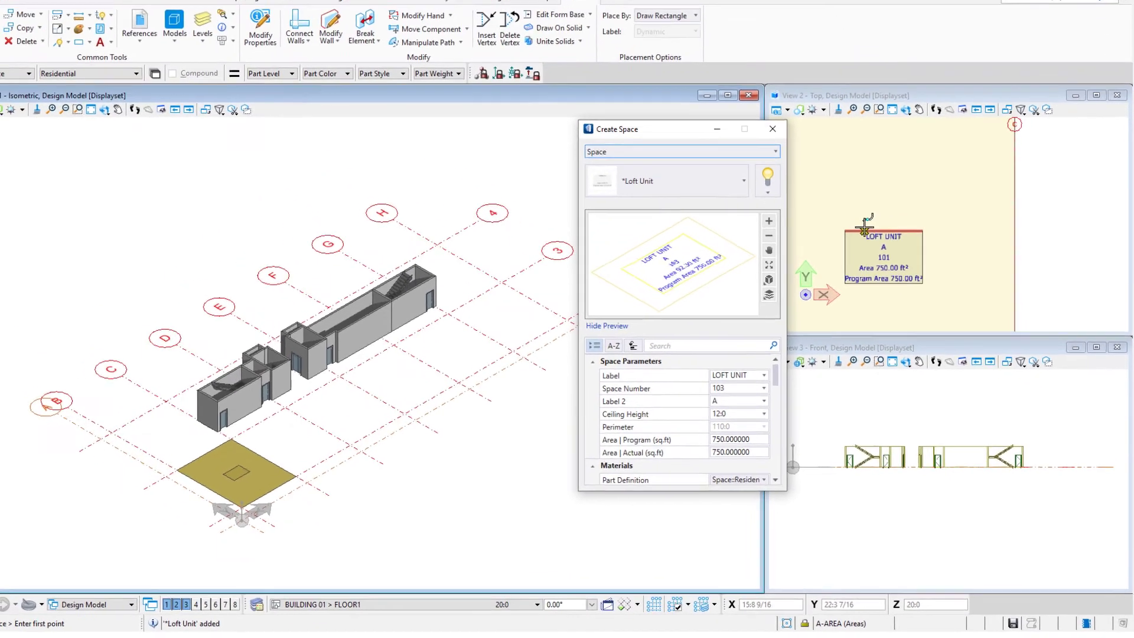
scroll(880, 231, "down", 5)
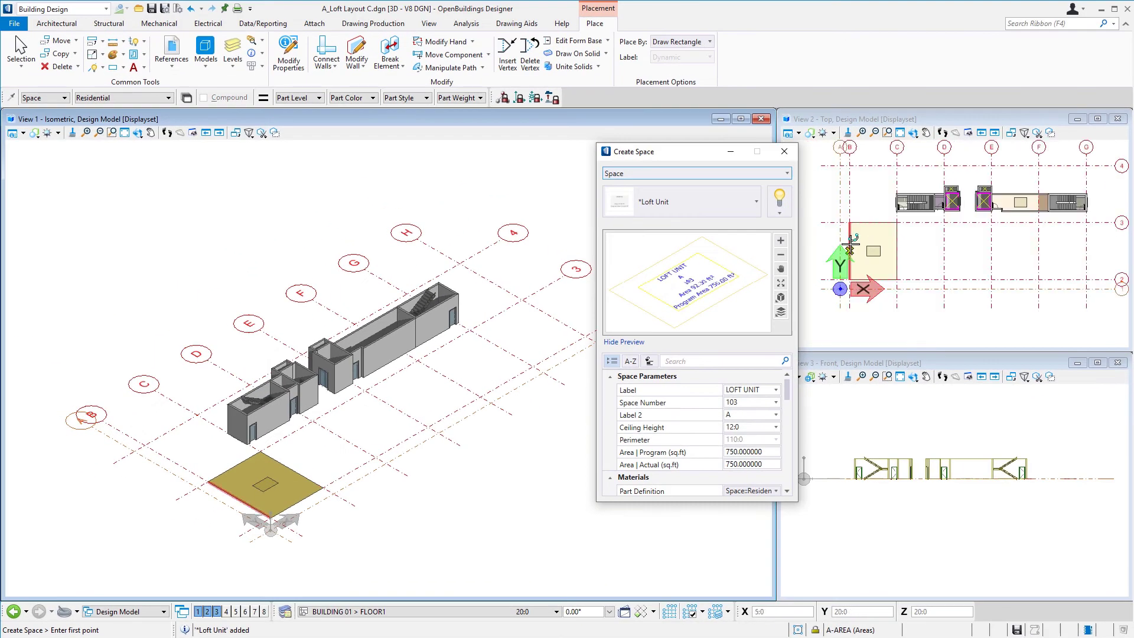
Place five more 750 sq ft type A Loft Units, numbered 103 to 111, side by side between grid lines 2 and 3 from C to H.
left_click(326, 482)
left_click(376, 456)
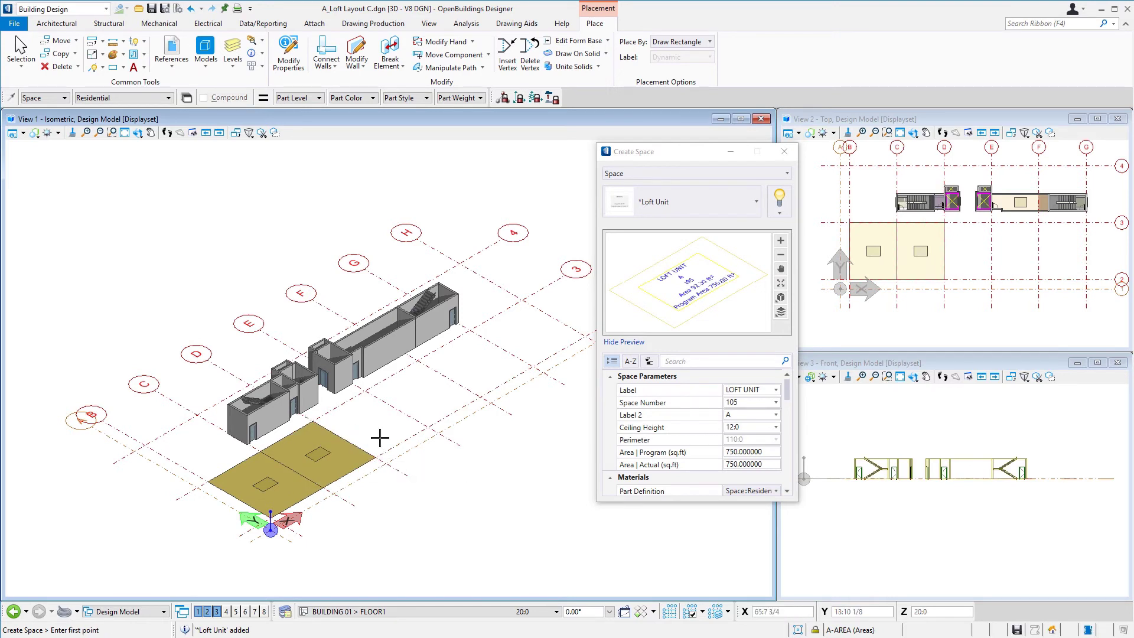
left_click(376, 457)
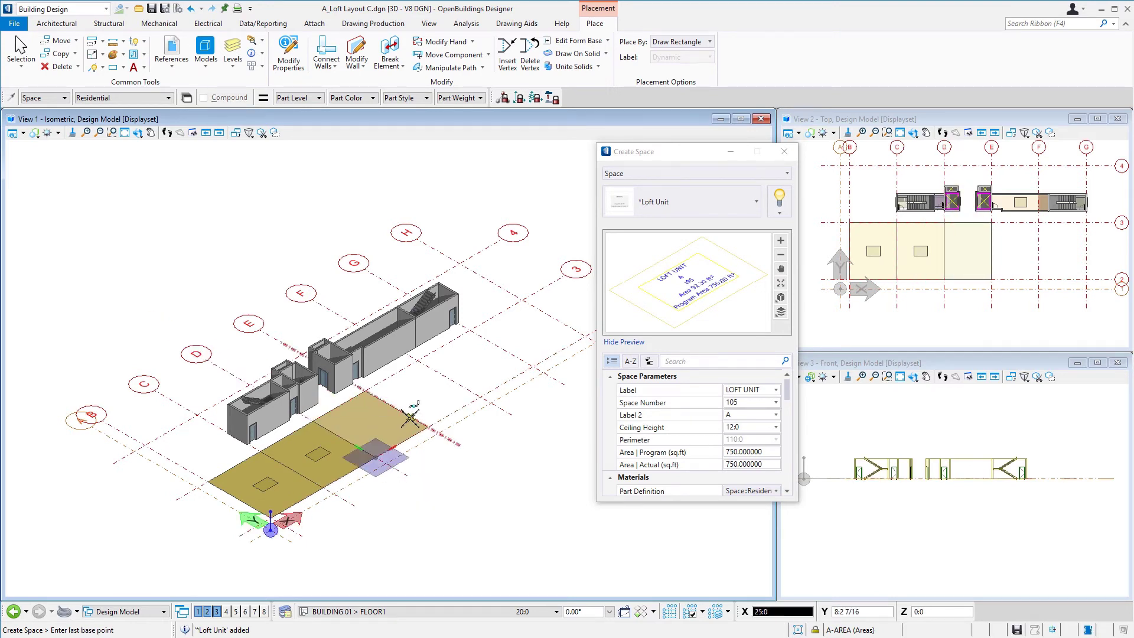
left_click(410, 418)
left_click(428, 425)
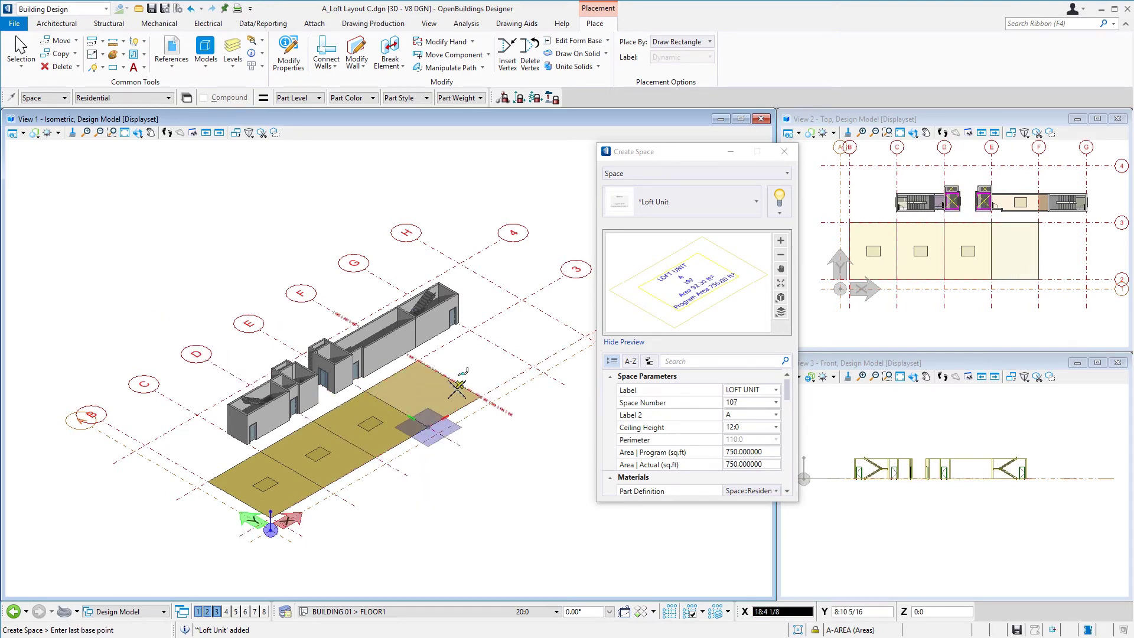
left_click(456, 388)
left_click(481, 395)
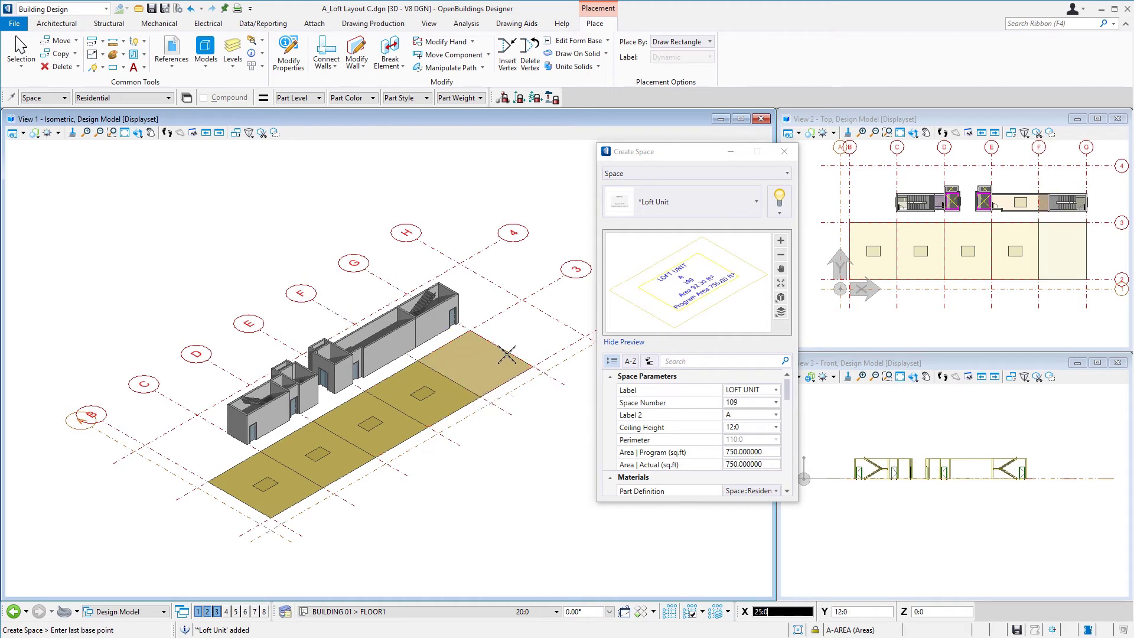
left_click(508, 357)
left_click(534, 364)
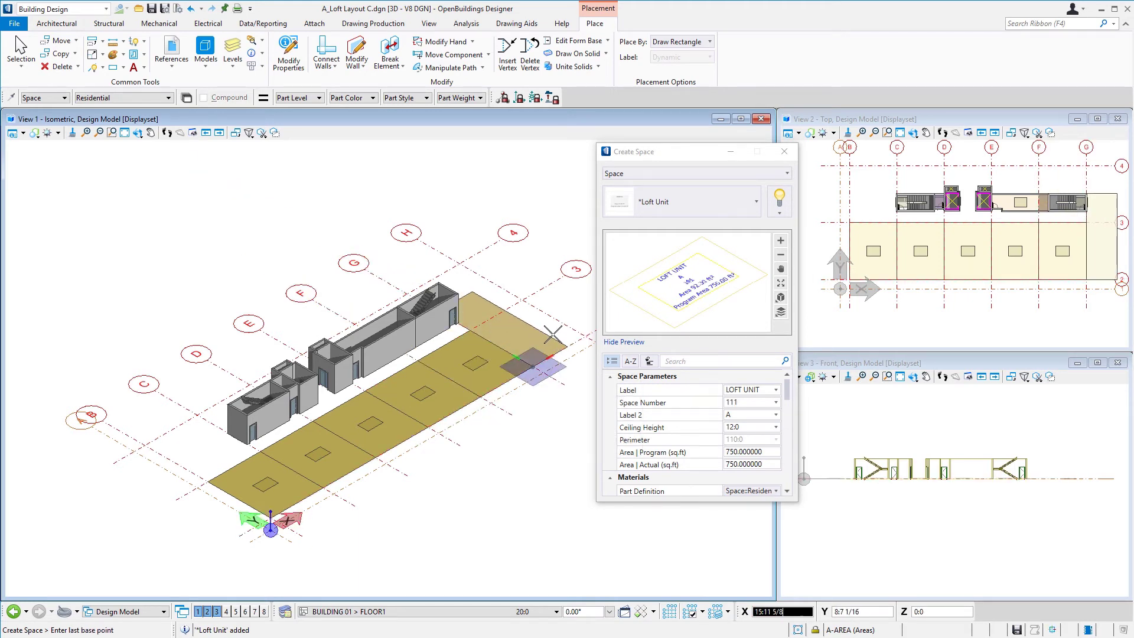
left_click(582, 336)
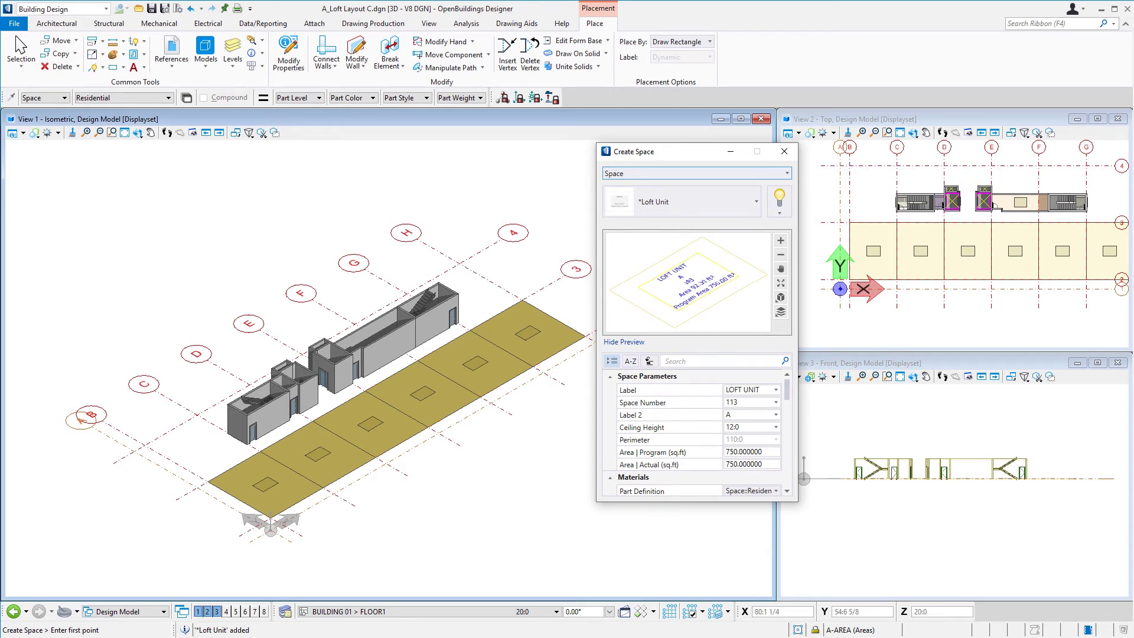
Set the next space's Space Number to 102, Label 2 to B, and both Area | Program and Area | Actual to 550 sq ft.
left_click(747, 403)
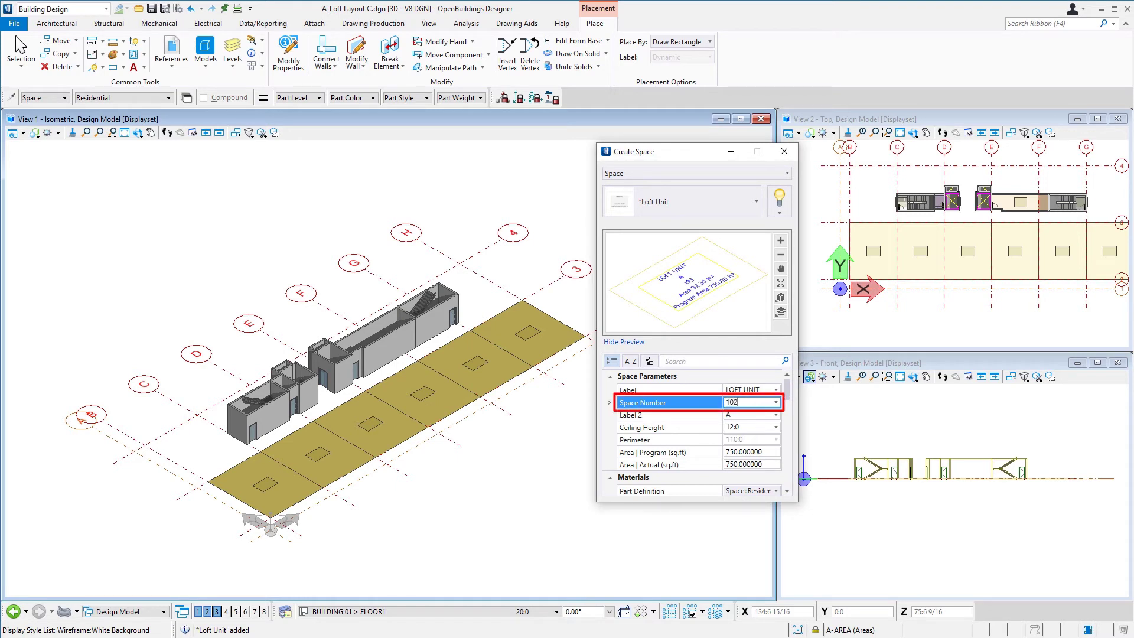
left_click(741, 414)
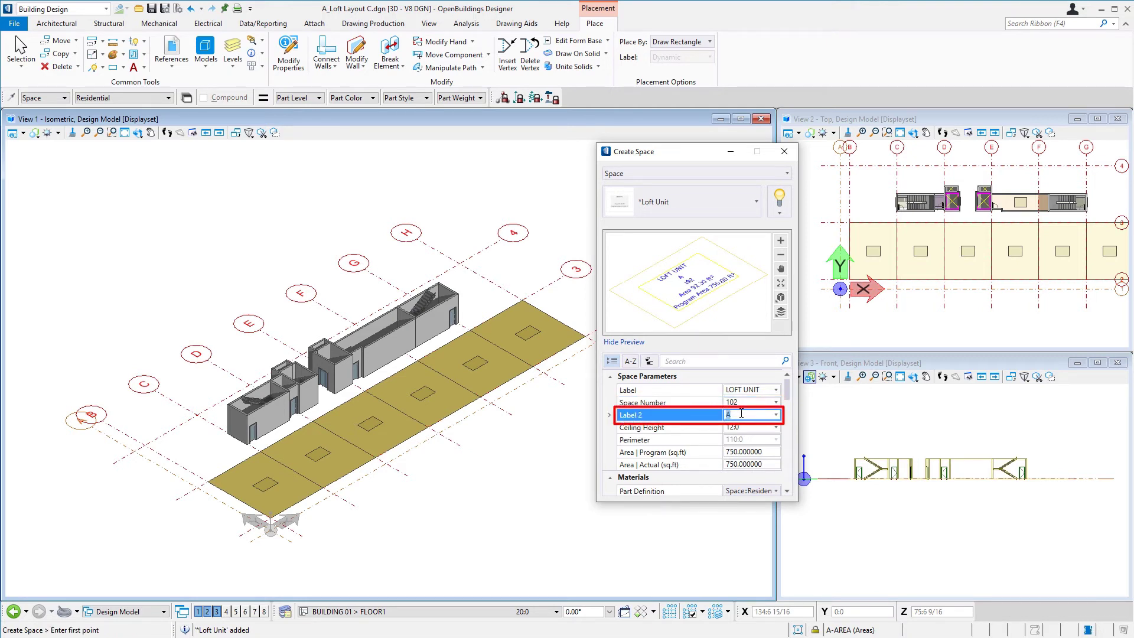
left_click(735, 451)
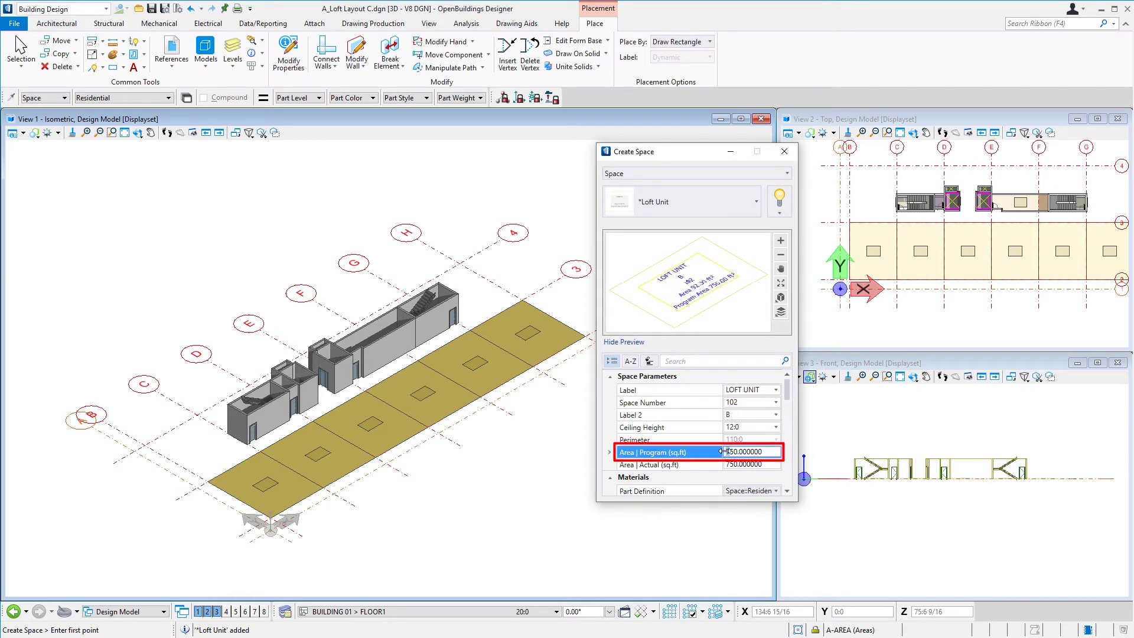
type("5")
left_click(728, 465)
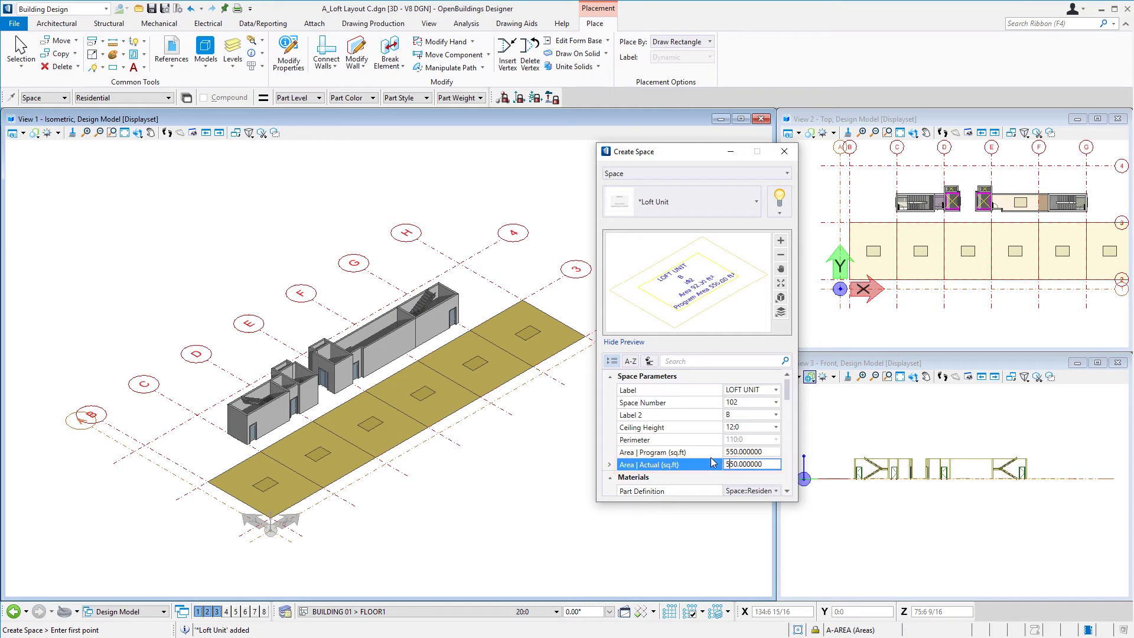
key("Return")
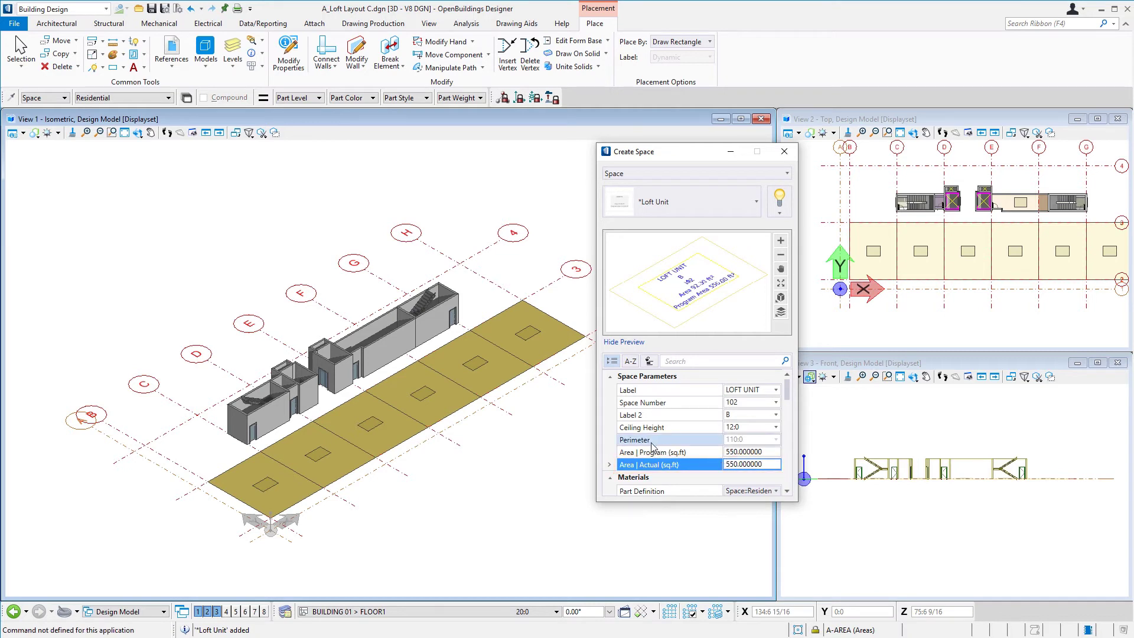
Place the 550 sq ft Loft Unit 102 from grid intersection B-4 down to grid line 3, against the top of unit 101.
left_click(150, 440)
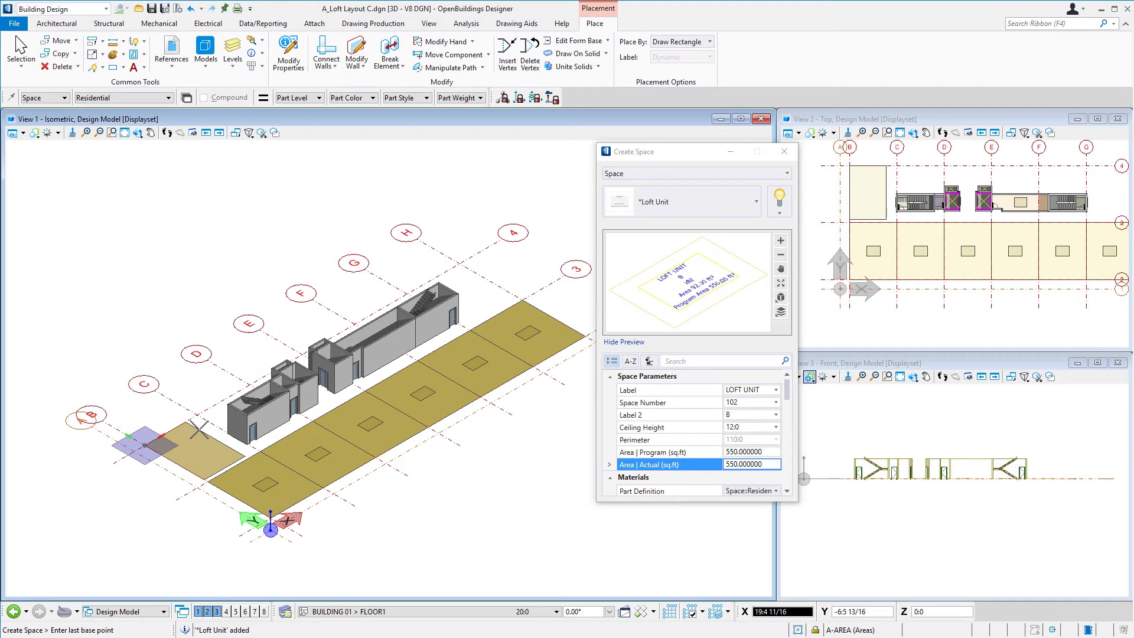
right_click(199, 429)
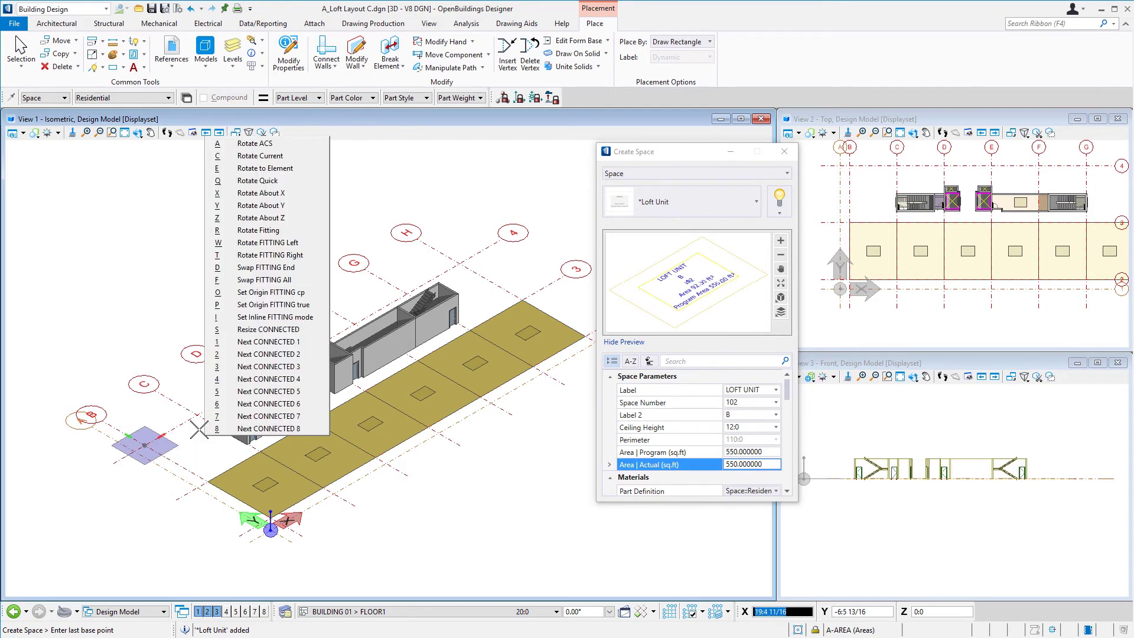
left_click(179, 421)
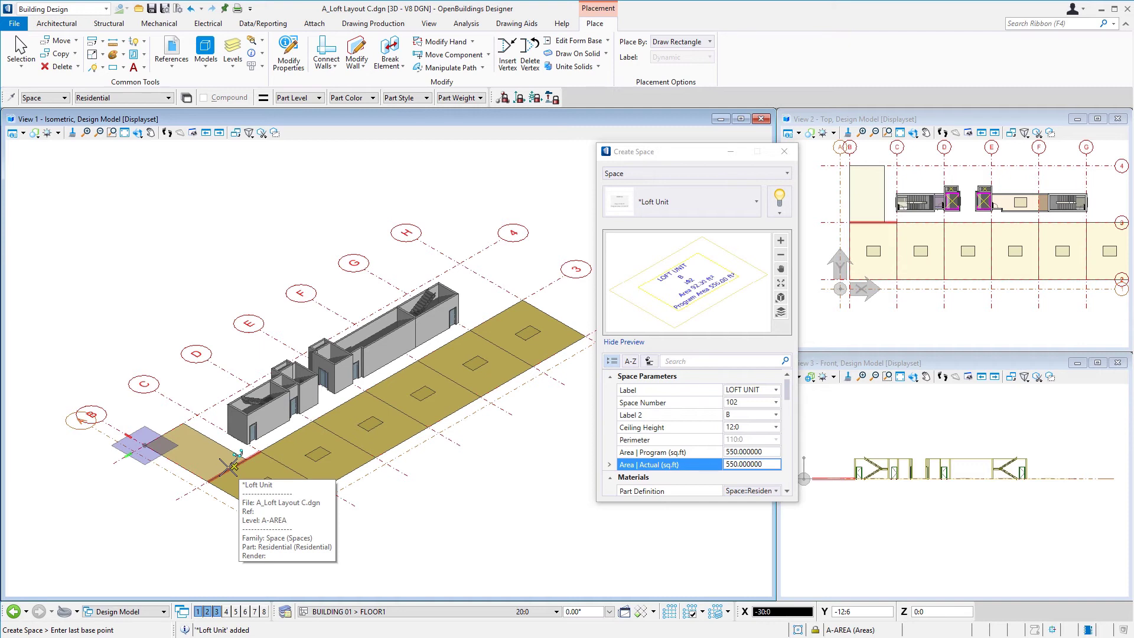
left_click(232, 466)
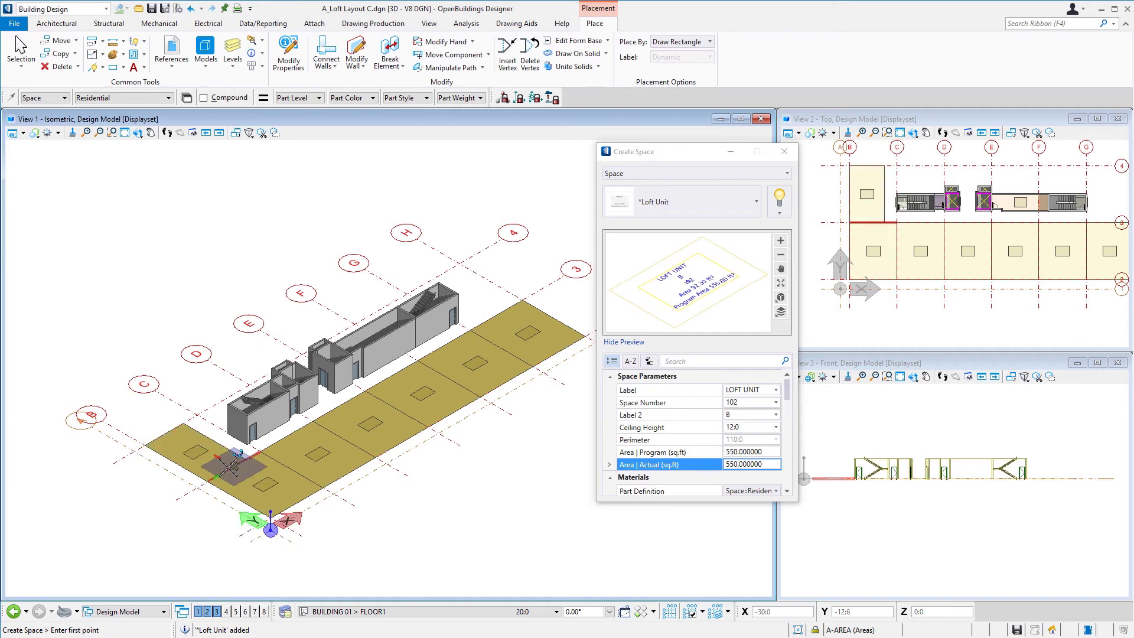
For Loft Unit 104, set Label 2 to C and both Area | Program and Area | Actual to 350 sq ft.
left_click(750, 402)
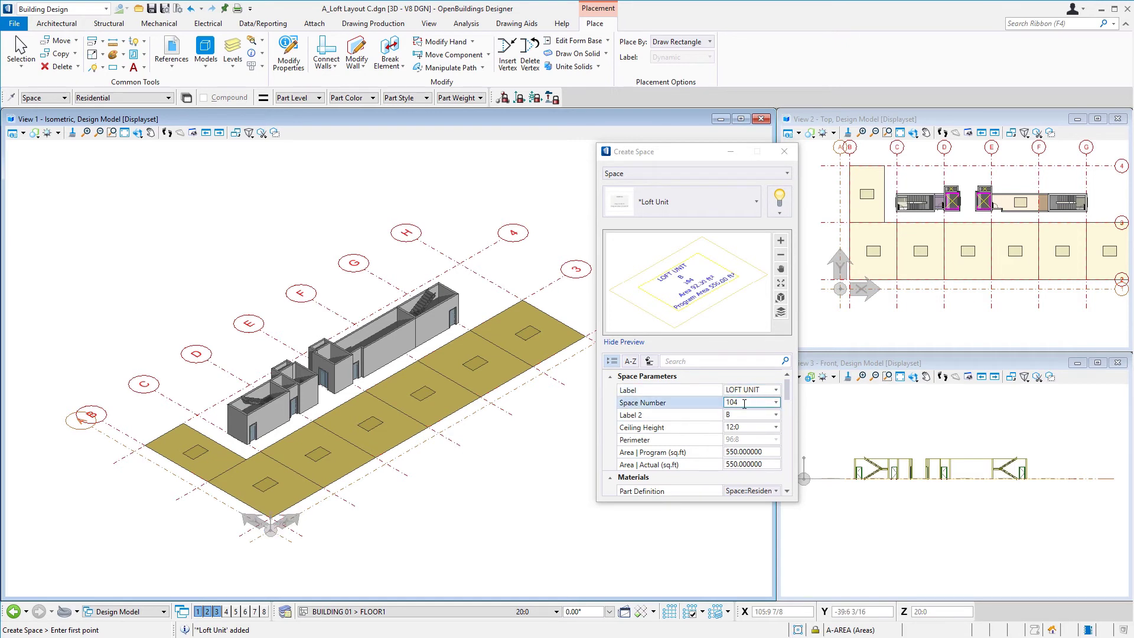
left_click(742, 415)
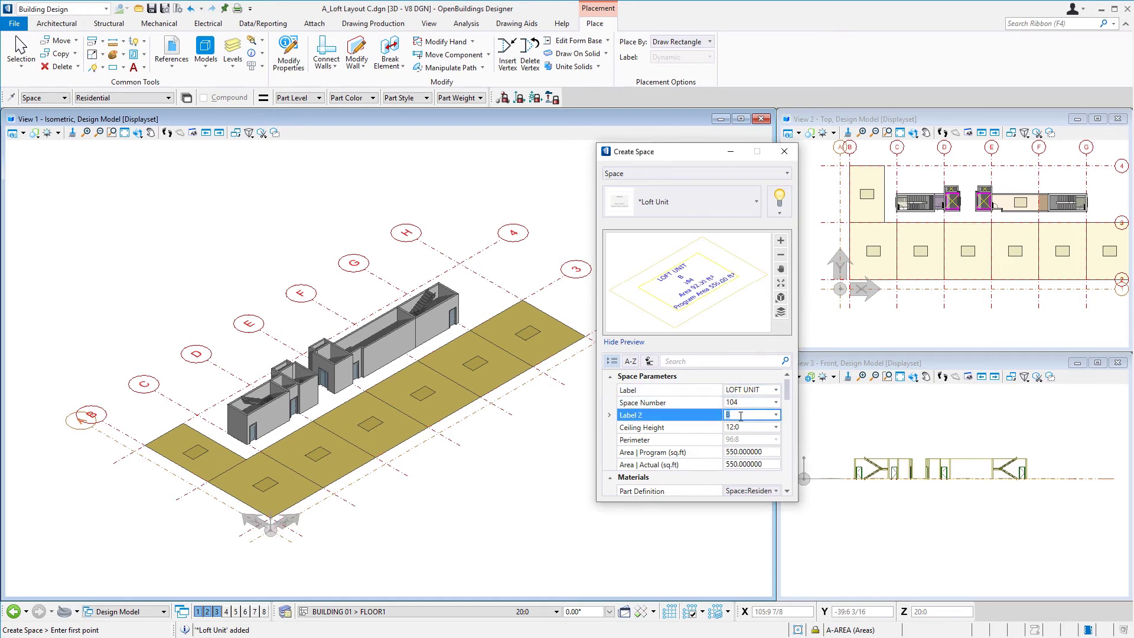
type("C")
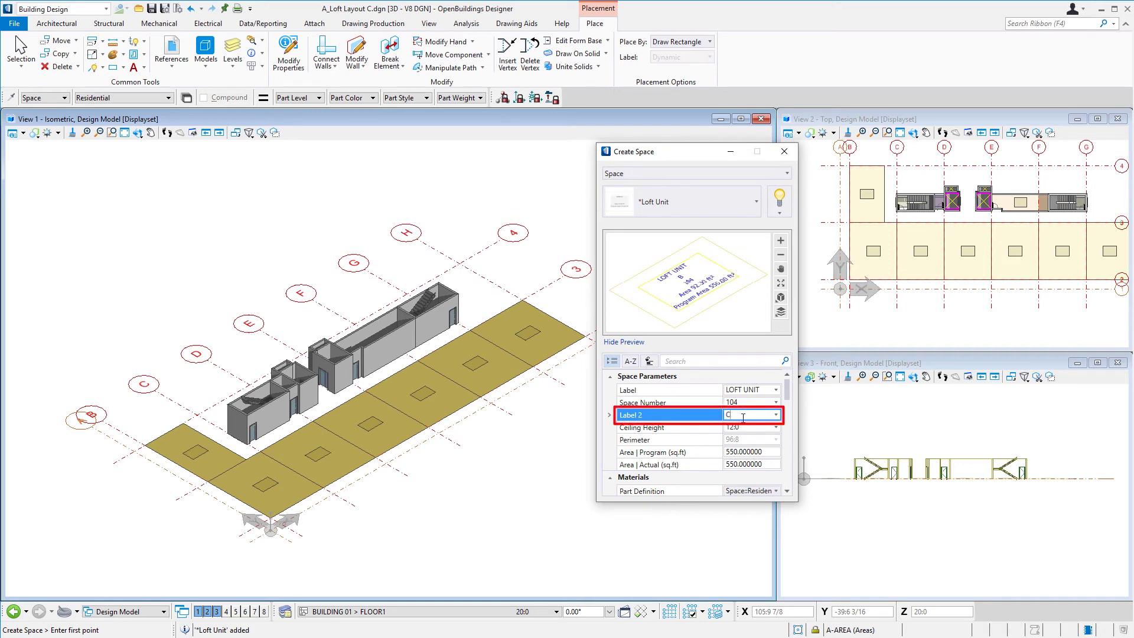
left_click(730, 452)
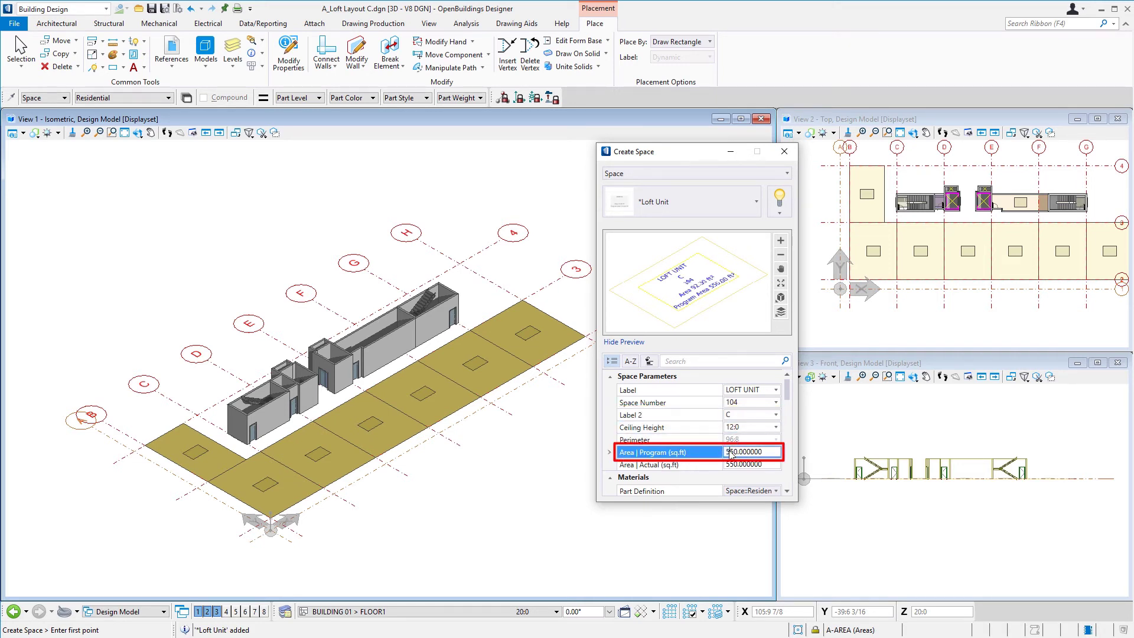
key("BackSpace")
type("3")
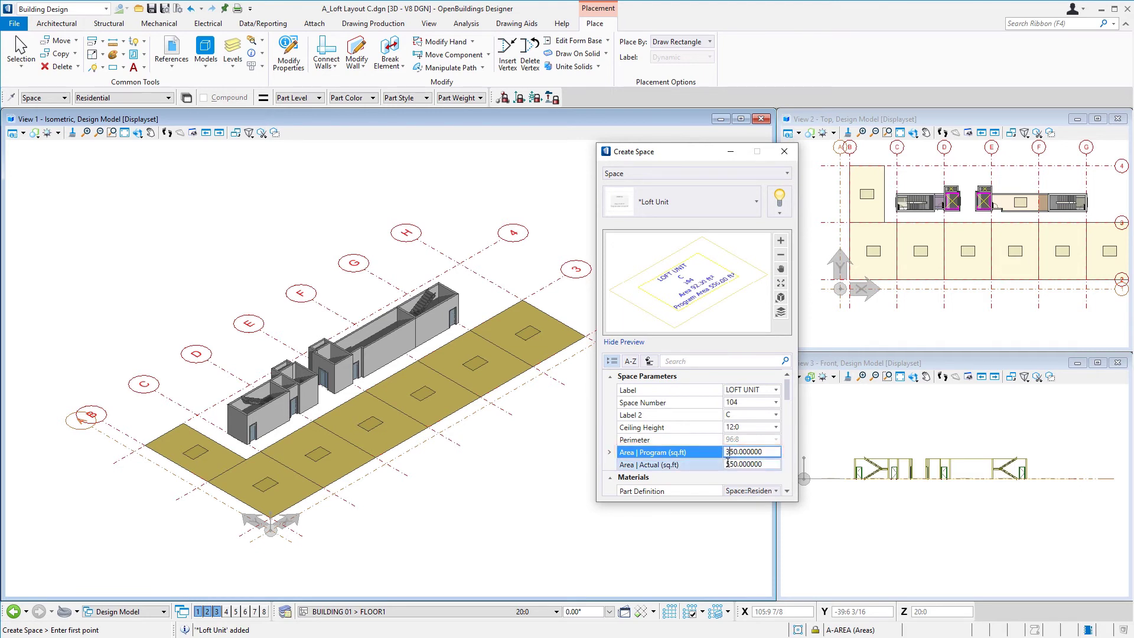
left_click(729, 465)
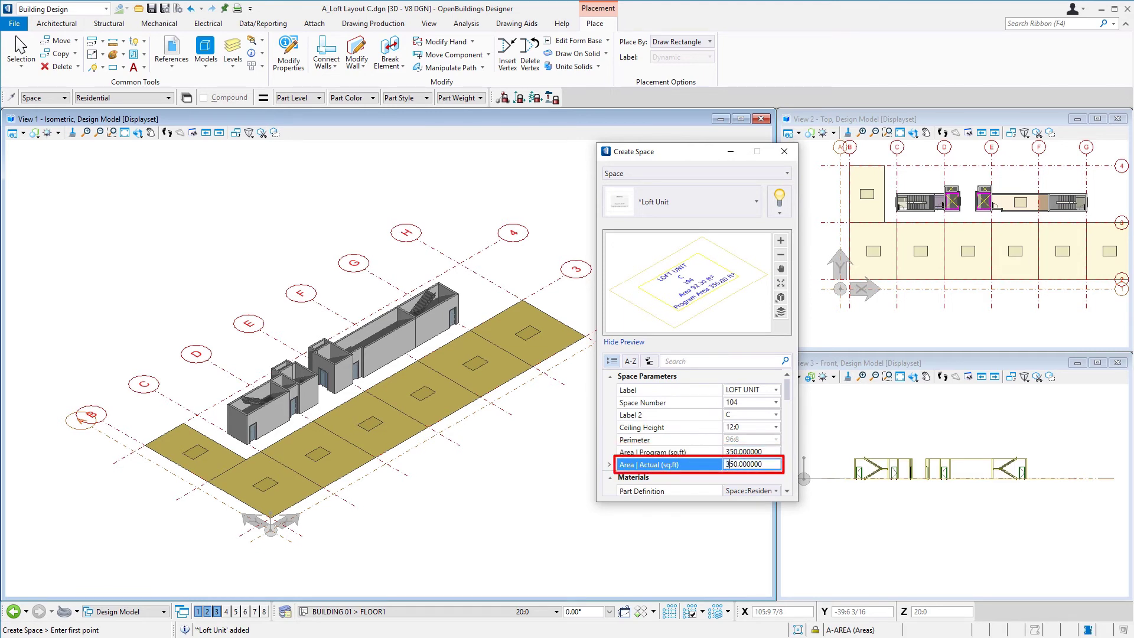
key("Return")
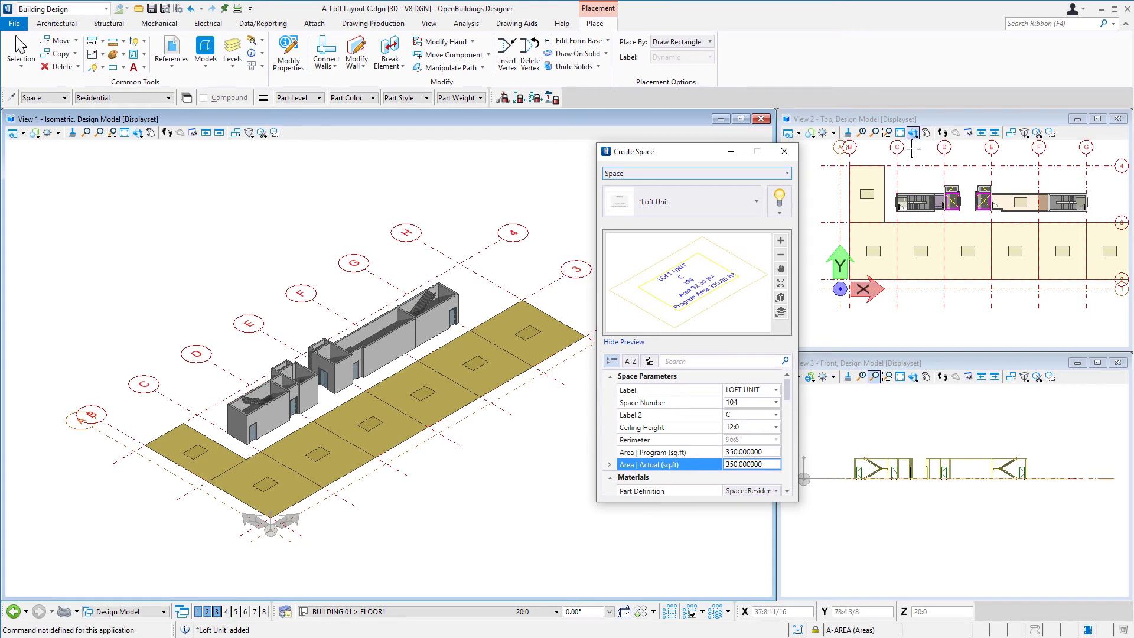
Place the 350 sq ft Loft Unit 104 in the top view from grid intersection C-4 to grid line D, above the stair core.
scroll(911, 154, "up", 2)
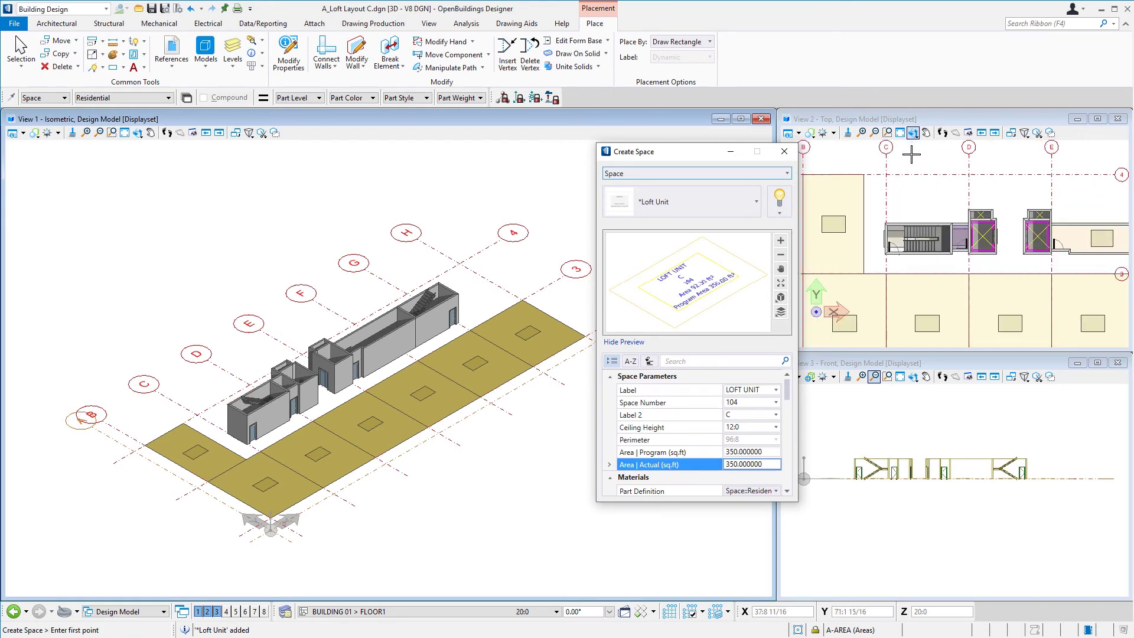
left_click(886, 175)
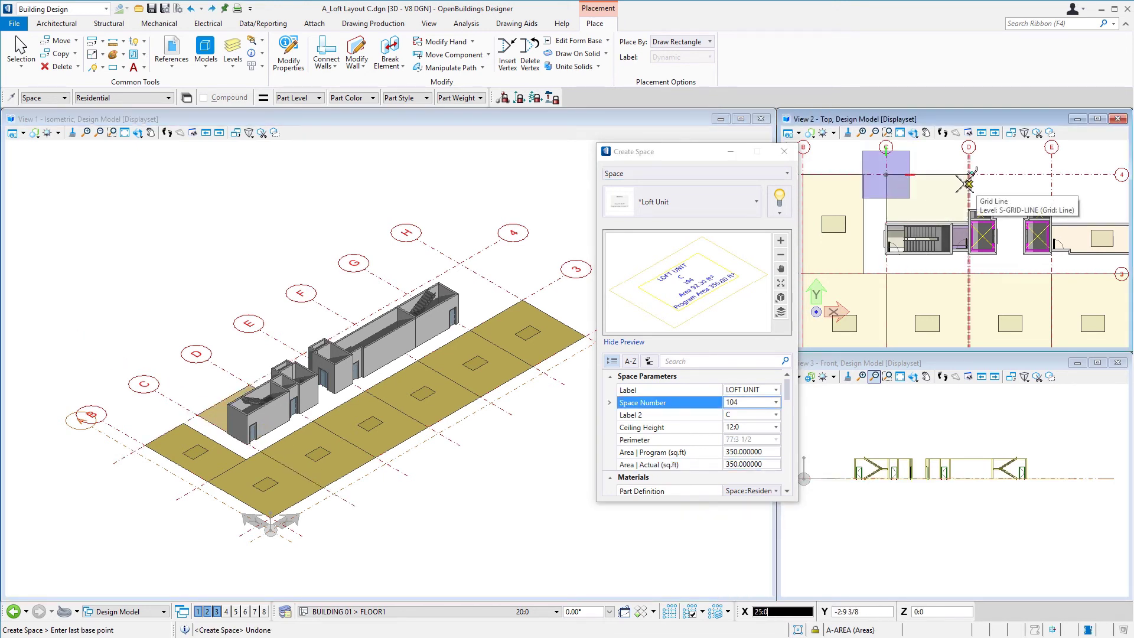
left_click(968, 185)
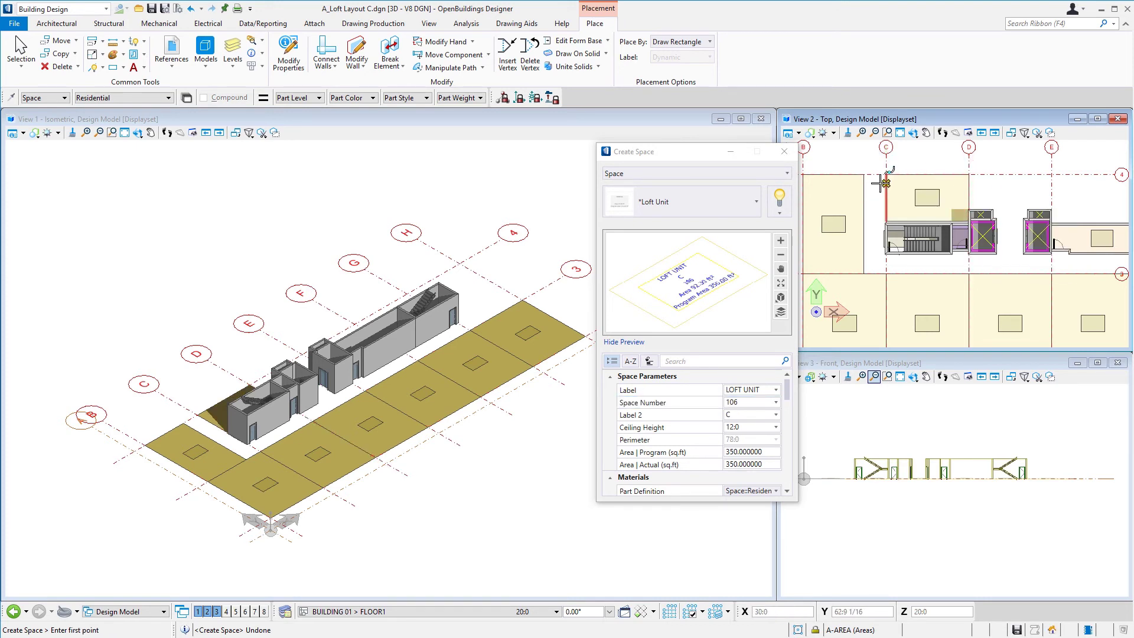
Place the 350 sq ft Loft Units 106 and 108 below grid line 4, spanning grid lines E to F and F to G.
scroll(871, 183, "down", 3)
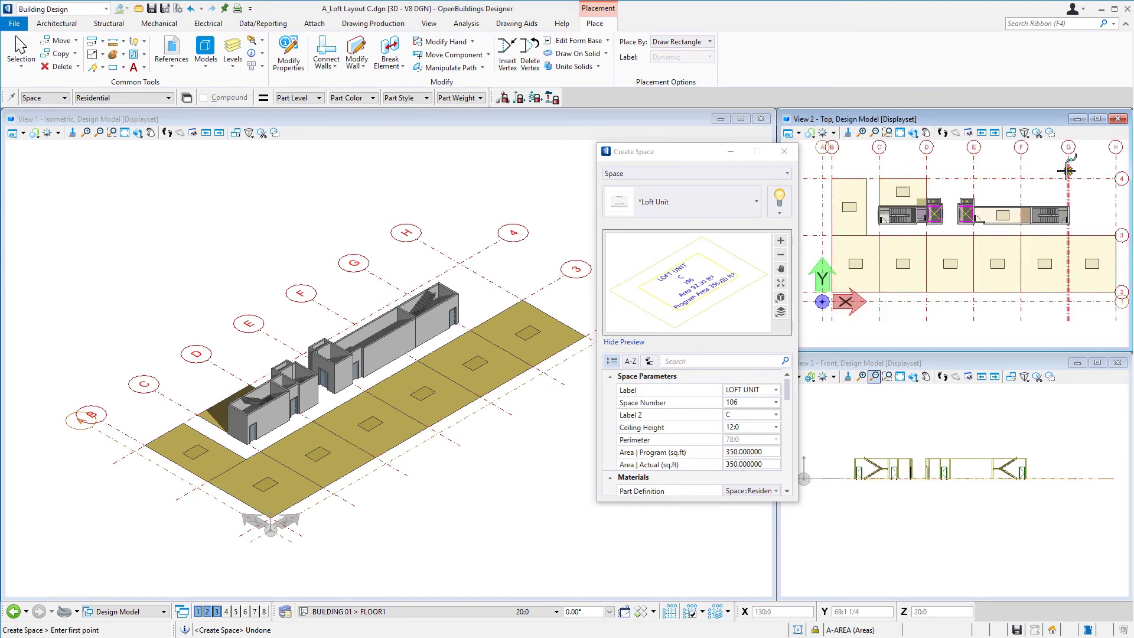
scroll(1066, 170, "up", 2)
left_click(906, 185)
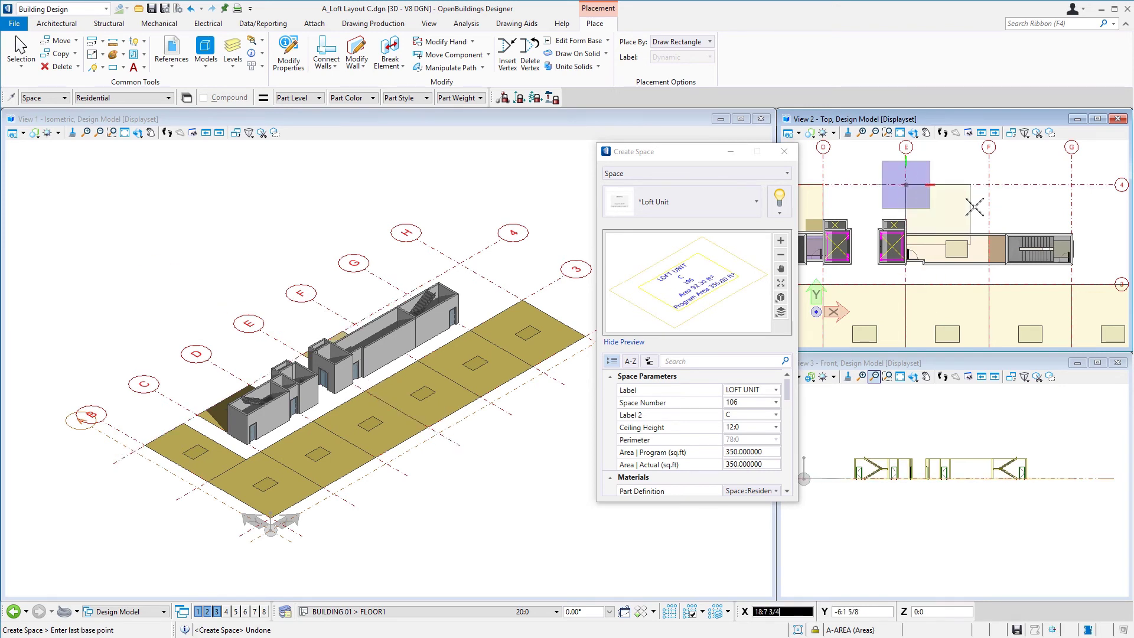
left_click(989, 232)
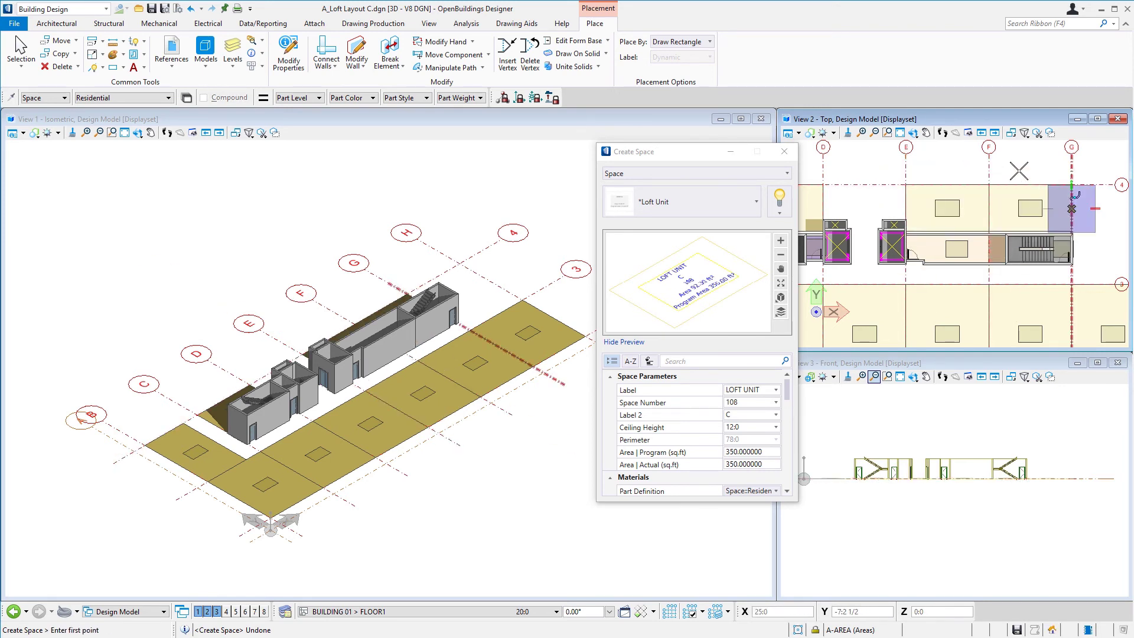
For Loft Unit 110, set Label 2 to B and both Area | Program and Area | Actual to 550 sq ft.
scroll(866, 199, "down", 2)
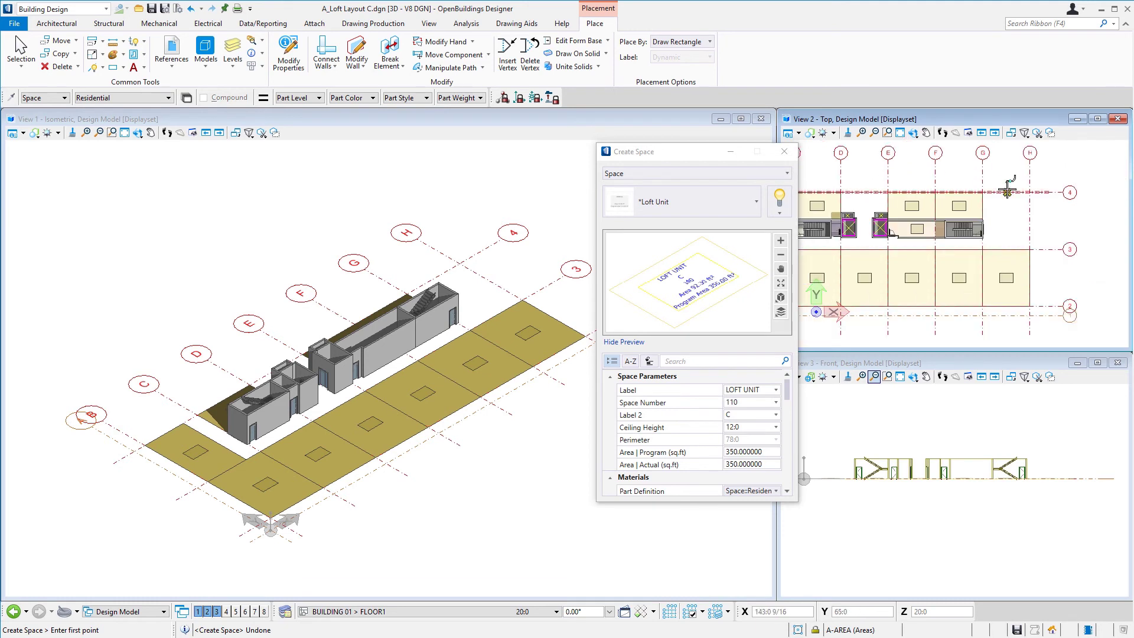
scroll(1007, 187, "up", 2)
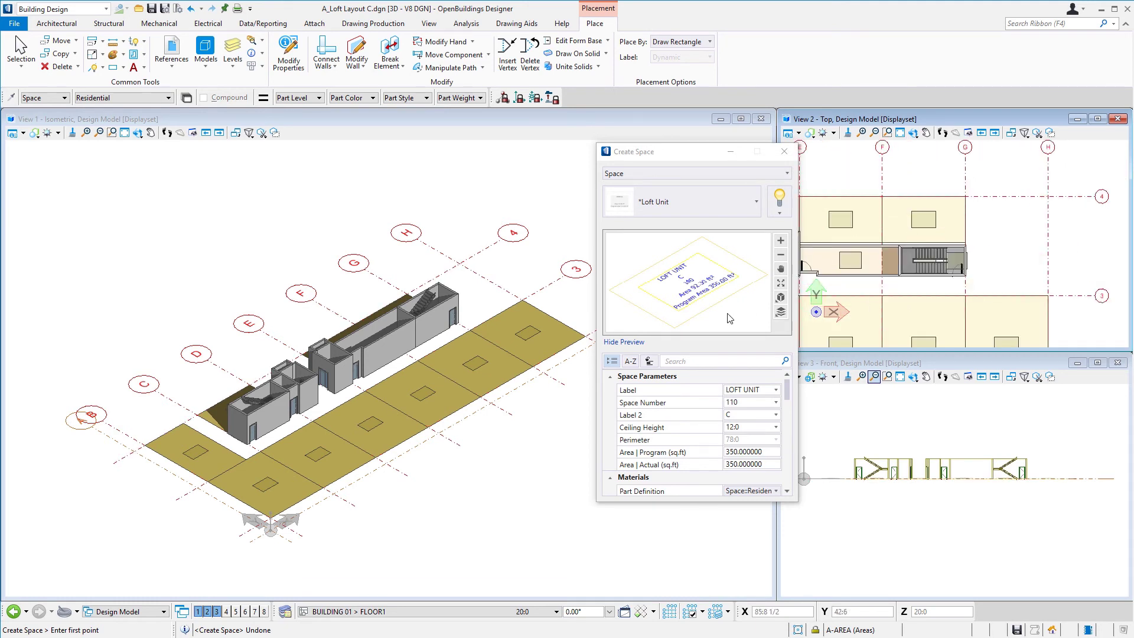
left_click(733, 414)
left_click(732, 414)
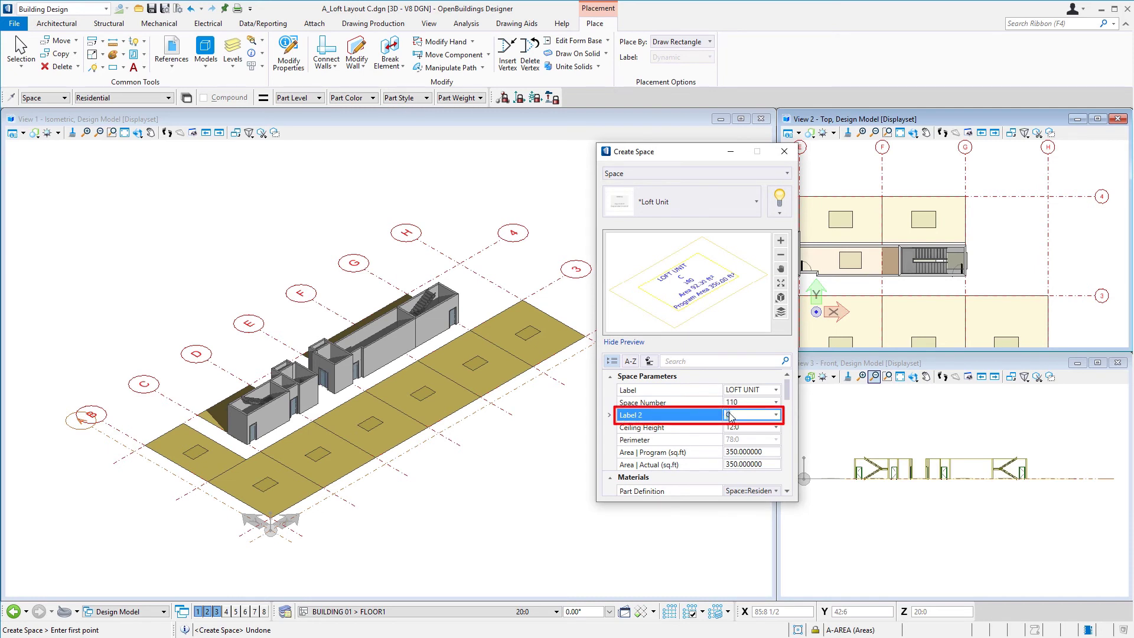
type("B")
left_click(728, 453)
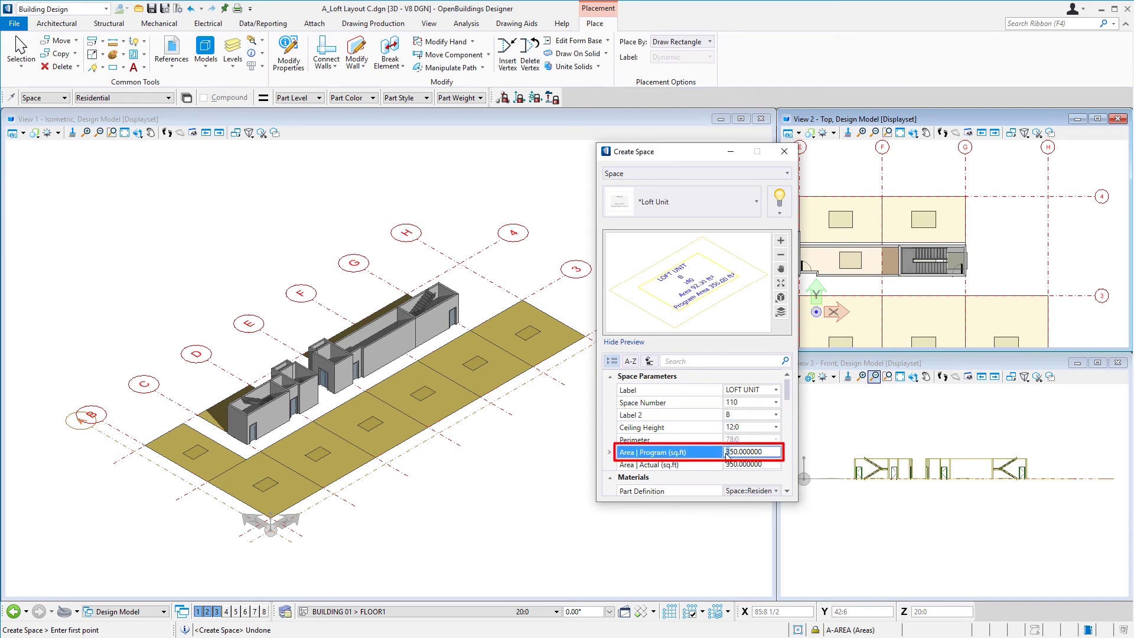
type("5")
left_click(727, 464)
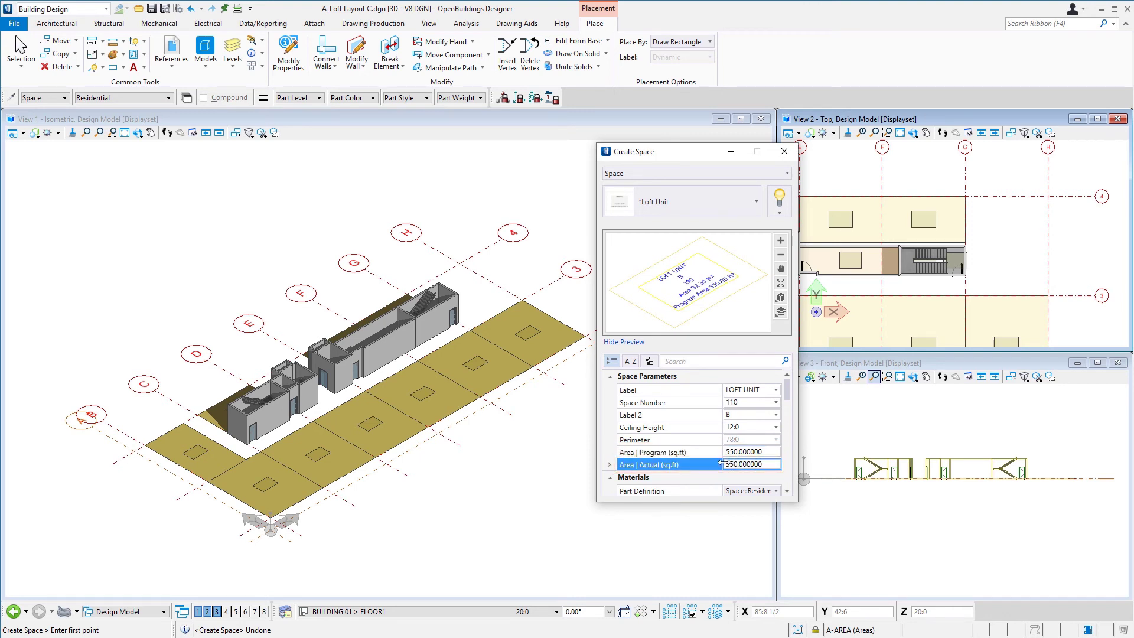
key("Return")
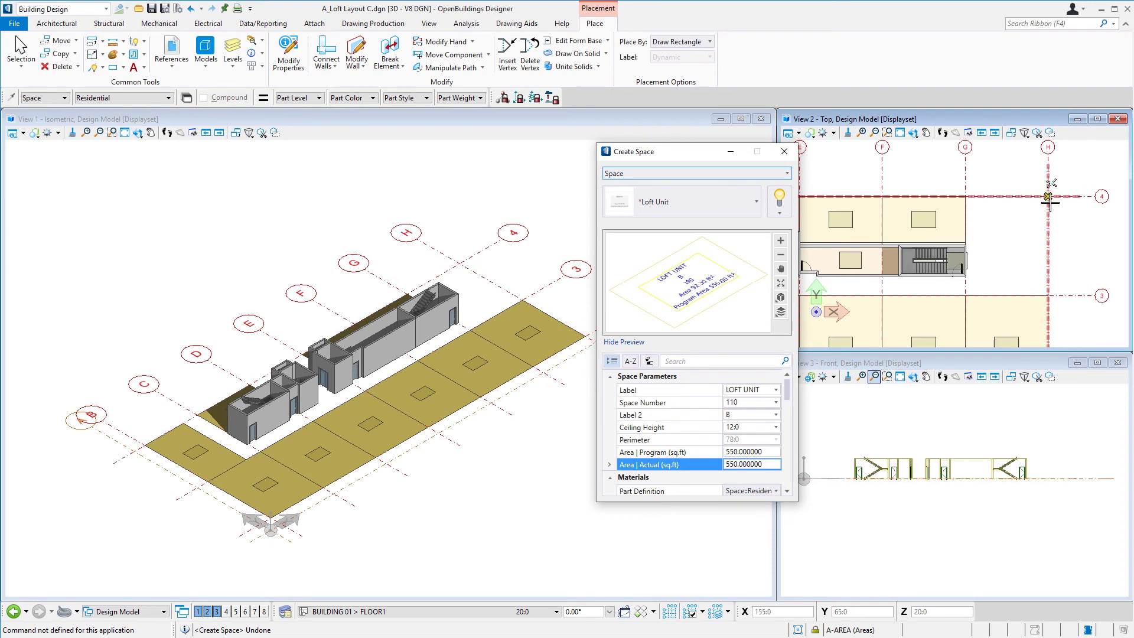
Place the 550 sq ft Loft Unit 110 from grid intersection H-4 down to grid line 3 with a 30:0 side, and end space creation.
left_click(1046, 196)
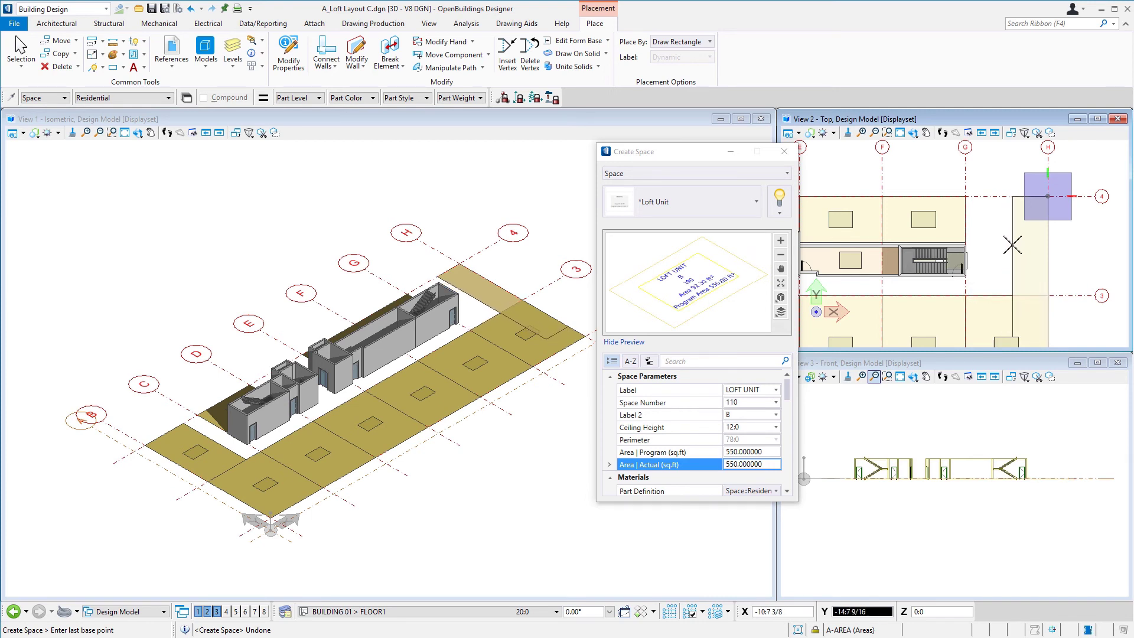
right_click(1017, 243)
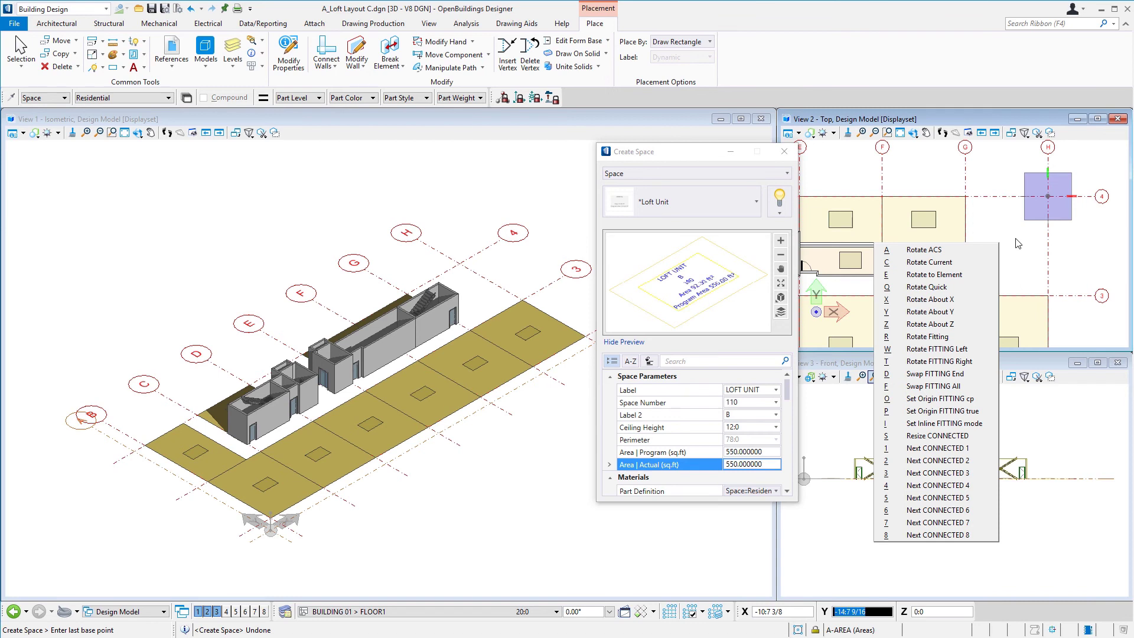
key("Escape")
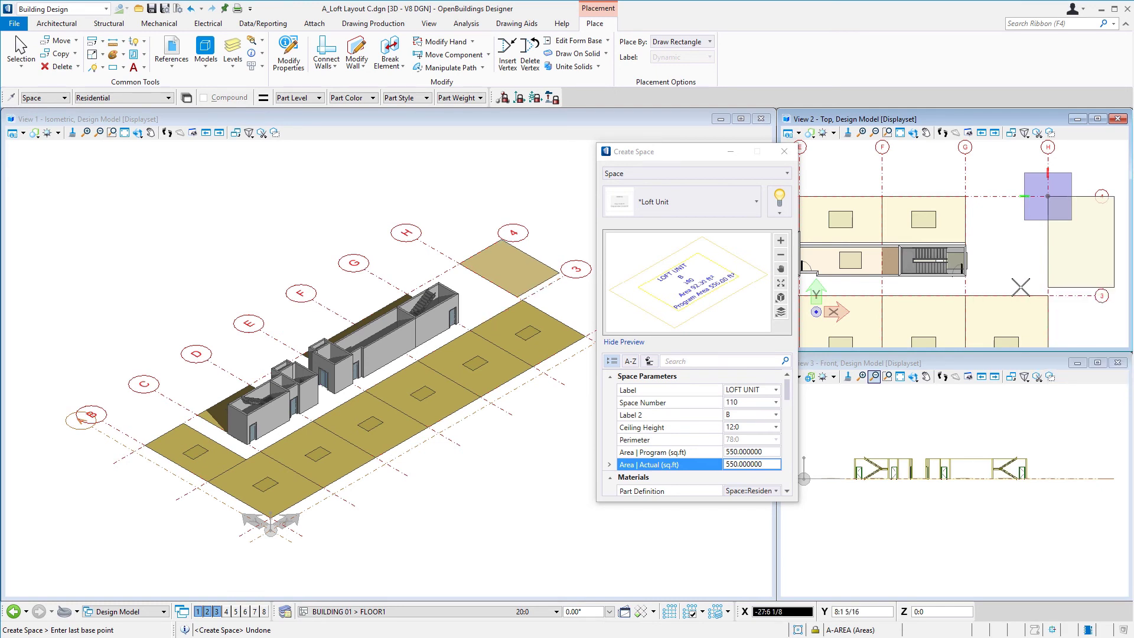
right_click(1021, 287)
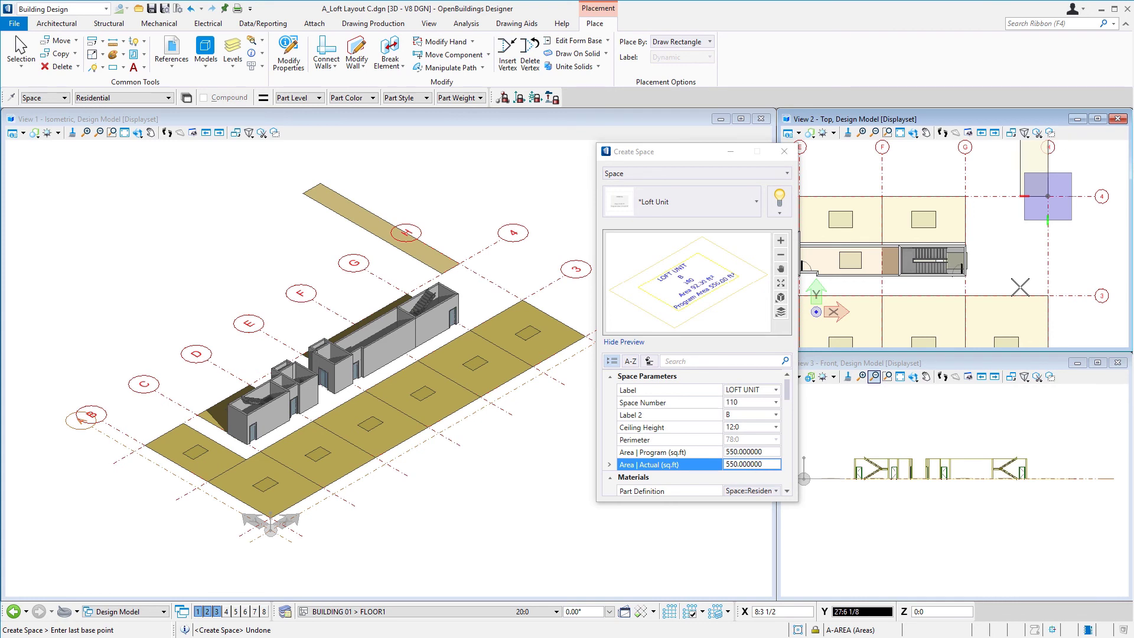
right_click(1020, 287)
type("30:0")
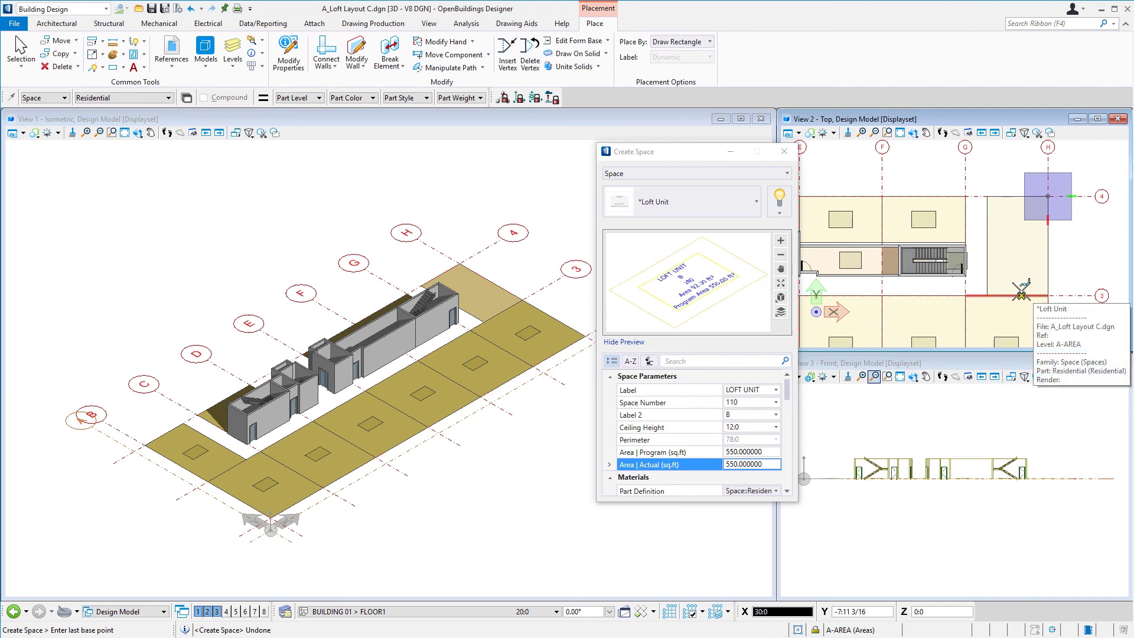
left_click(1021, 289)
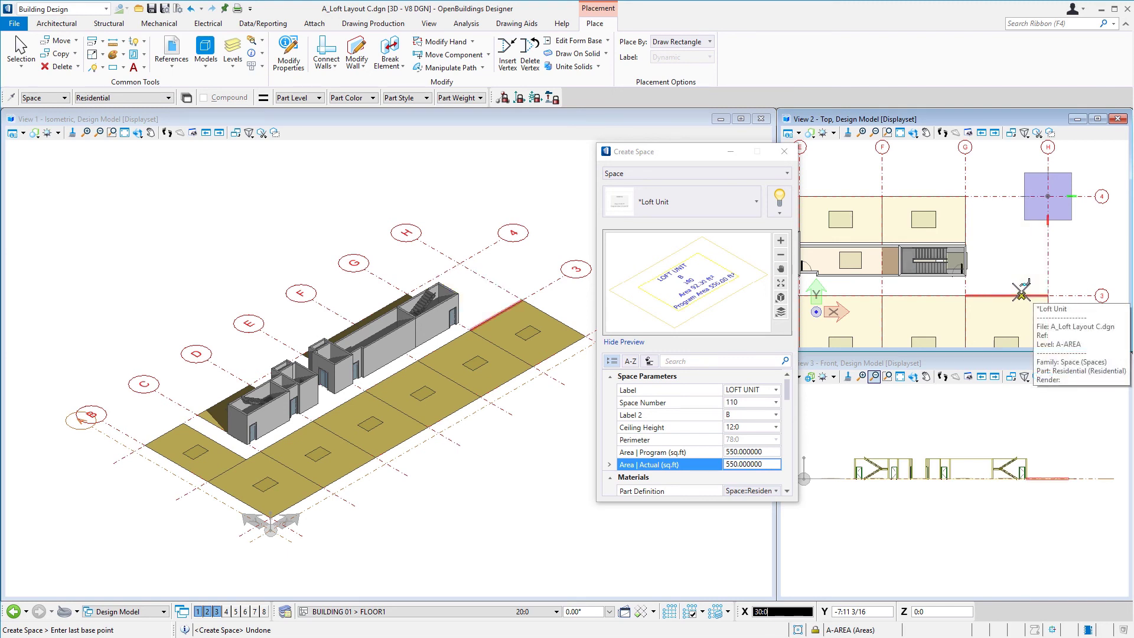
left_click(784, 153)
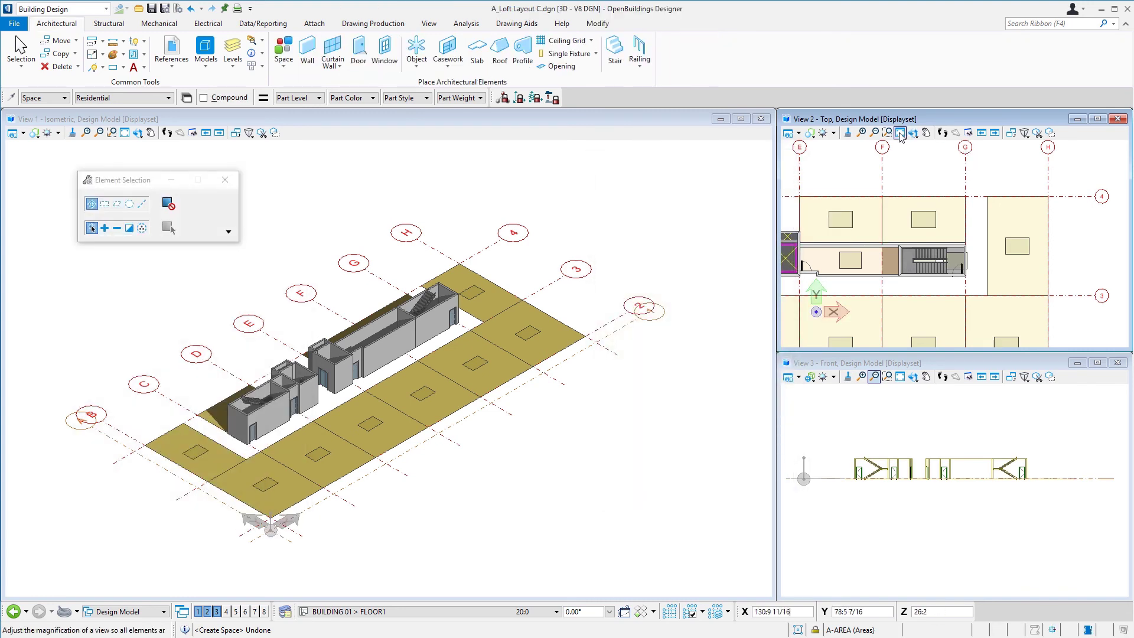
Examine the overall unit layout in the top view and the corner of Loft Unit 104 beside the electrical room.
scroll(1043, 216, "down", 2)
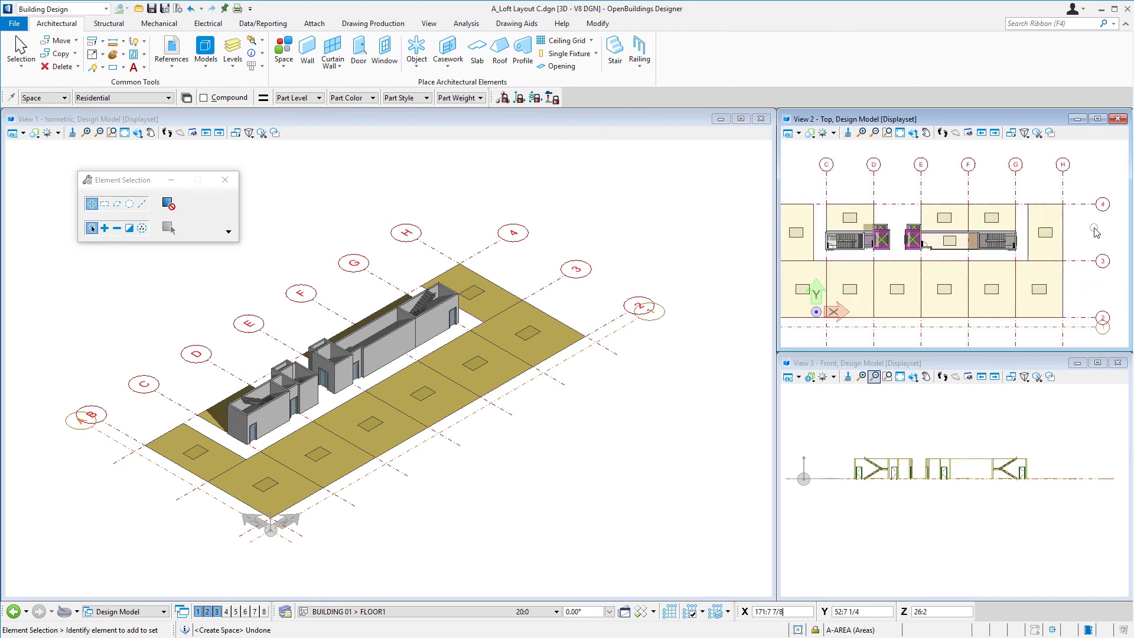
scroll(1096, 237, "down", 1)
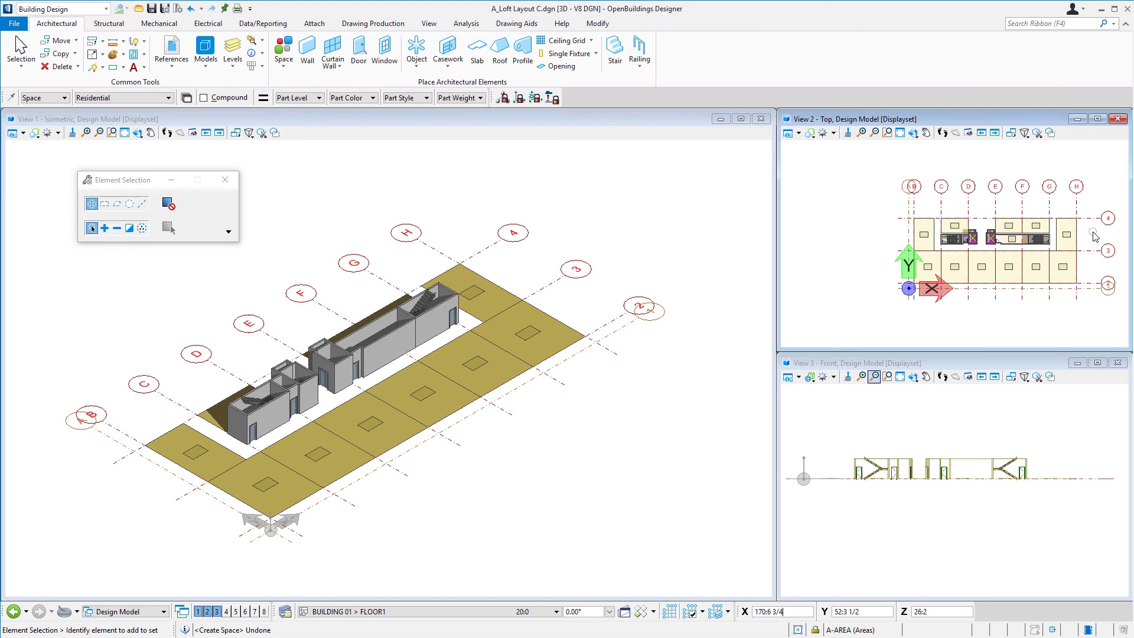
scroll(968, 236, "up", 4)
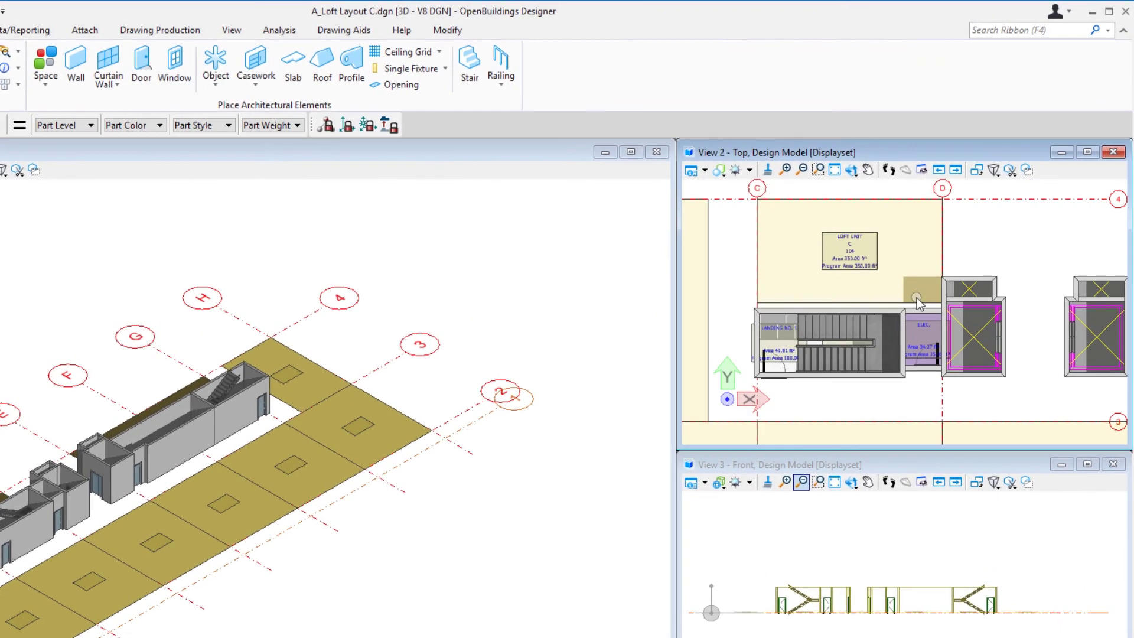
scroll(918, 303, "up", 2)
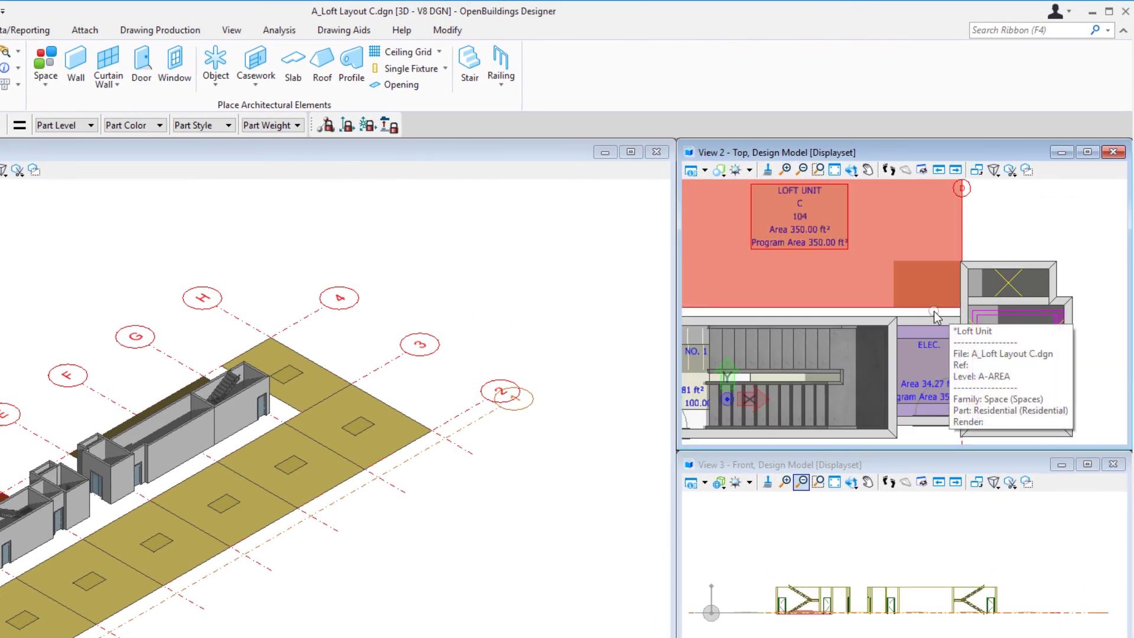
scroll(939, 328, "down", 2)
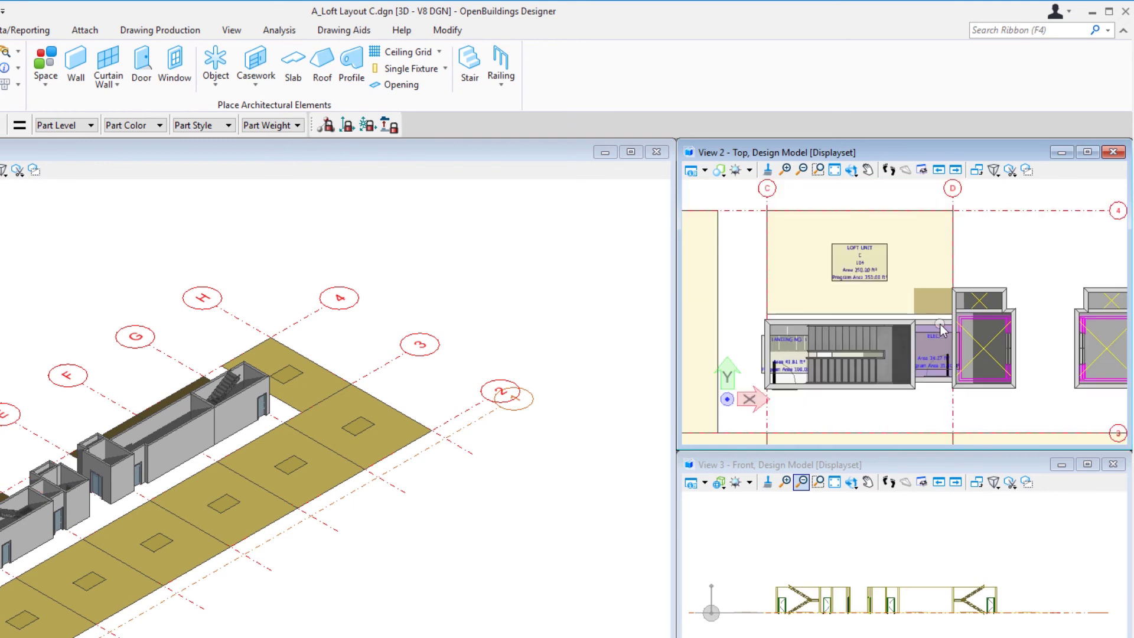